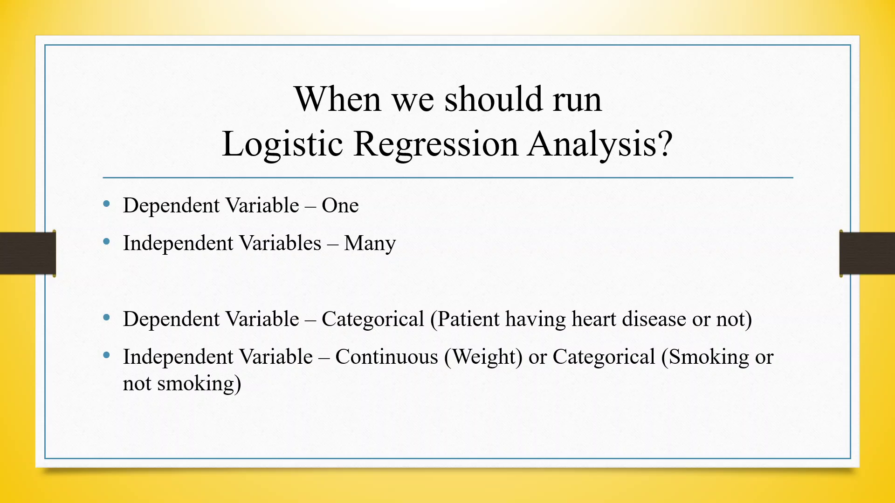
End the slideshow, switch to KNIME Analytics Platform and place a CSV Reader node near the upper-left corner of the workflow canvas.
key("Escape")
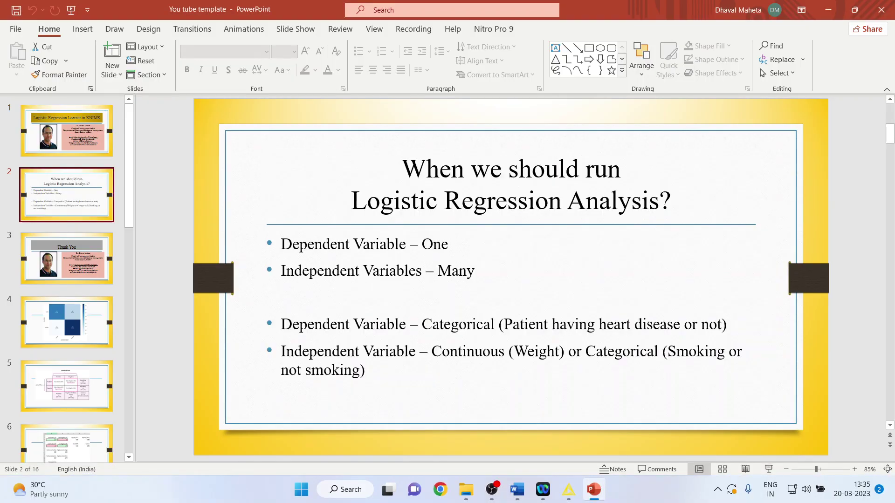
key("alt+Tab")
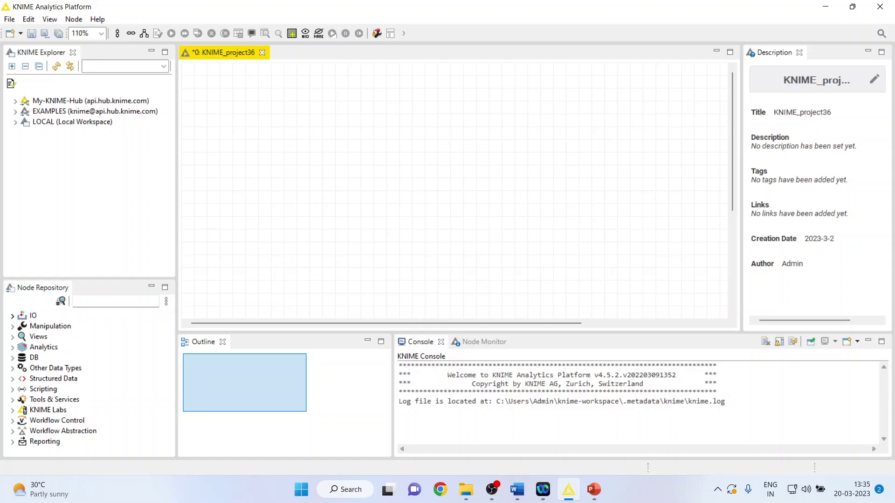
left_click(12, 317)
left_click(22, 326)
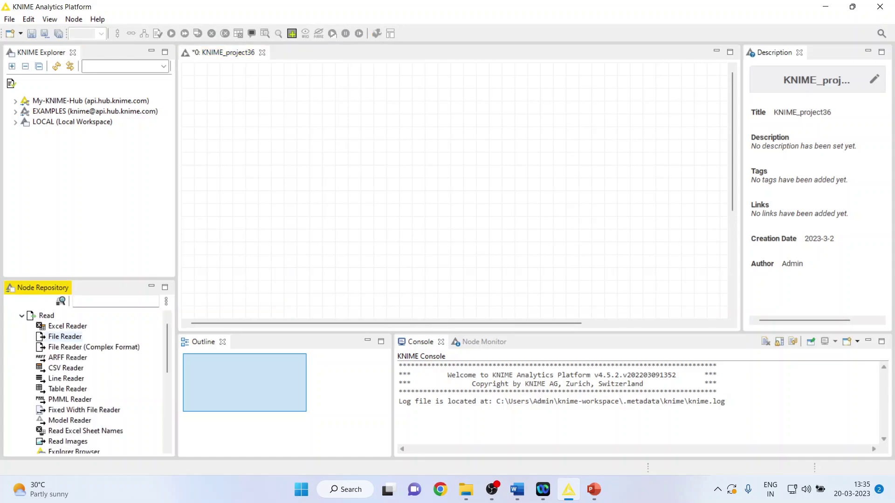
left_click(66, 368)
double_click(66, 367)
left_click(471, 209)
key("Escape")
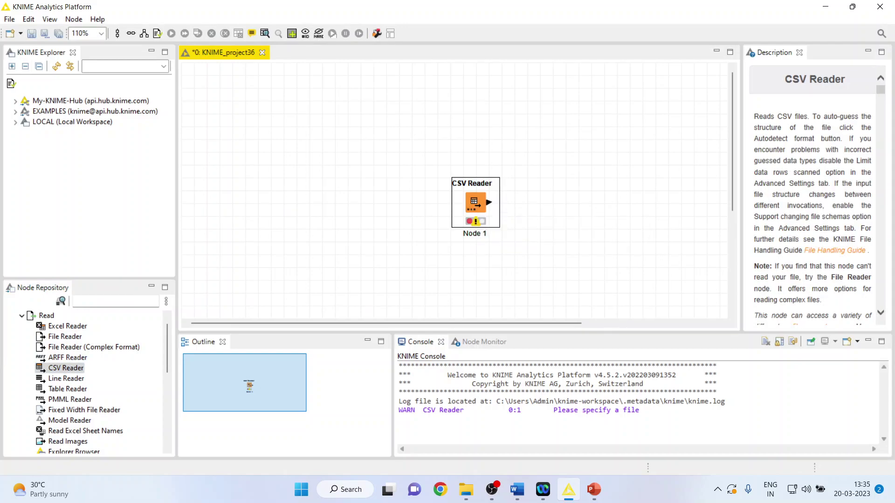
left_click_drag(475, 203, 245, 126)
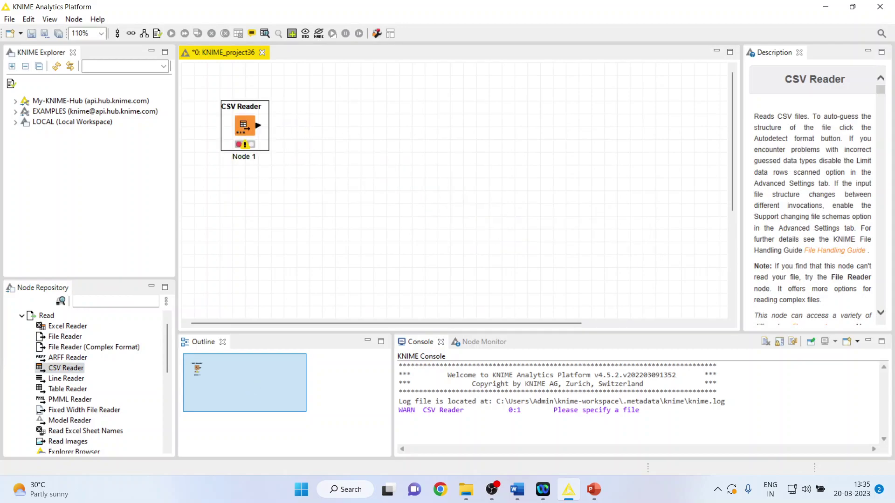
Configure the CSV Reader to read heart1.csv from D:\Research Methodology\Predictive Analytics\Knime\Data.
double_click(245, 125)
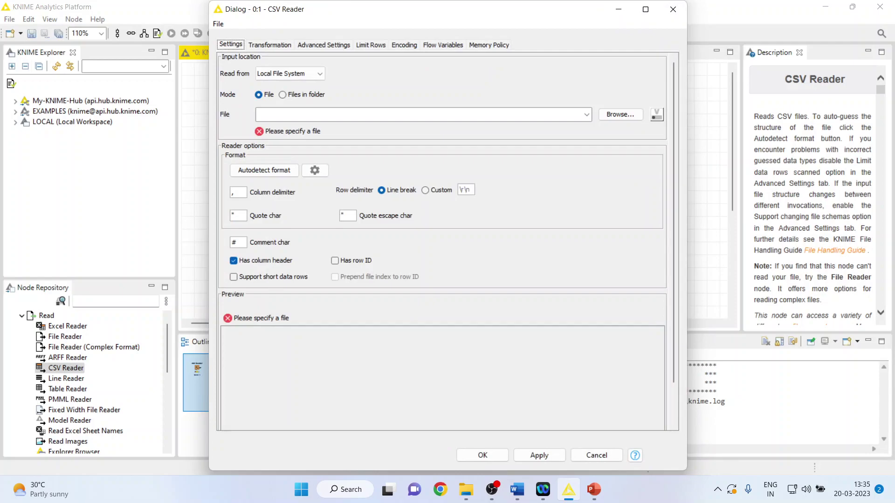
left_click(620, 114)
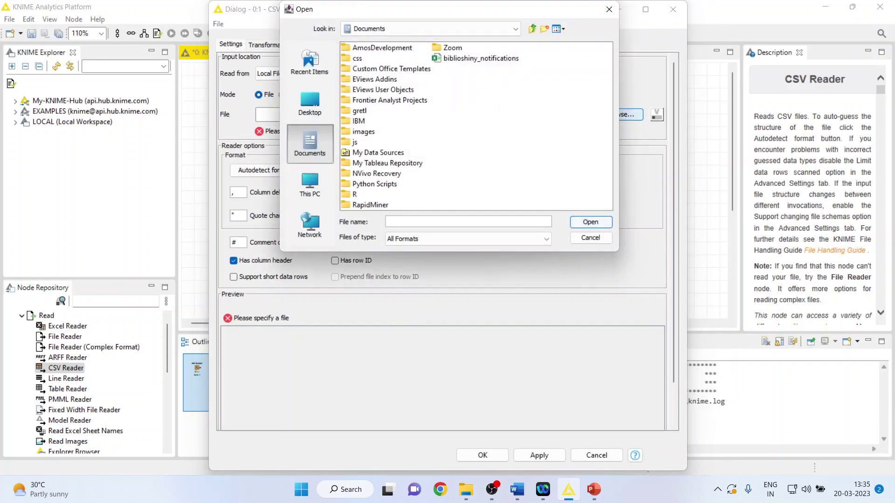
left_click(427, 29)
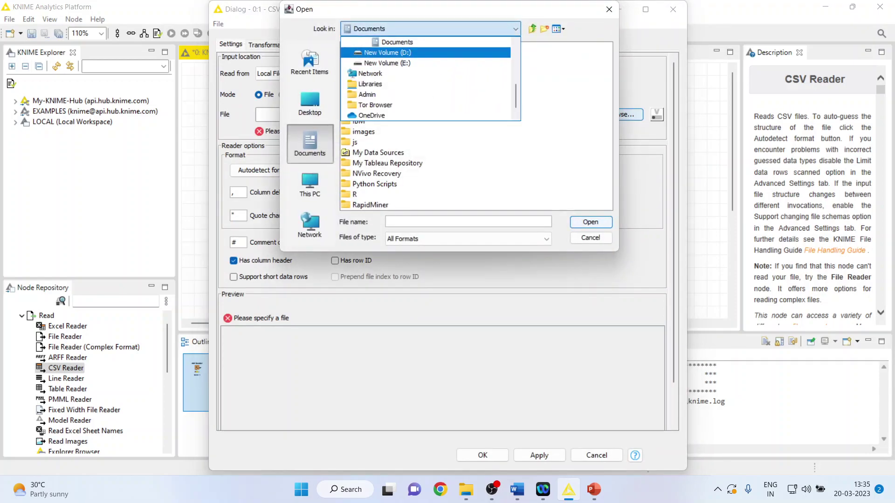
left_click(373, 52)
double_click(387, 121)
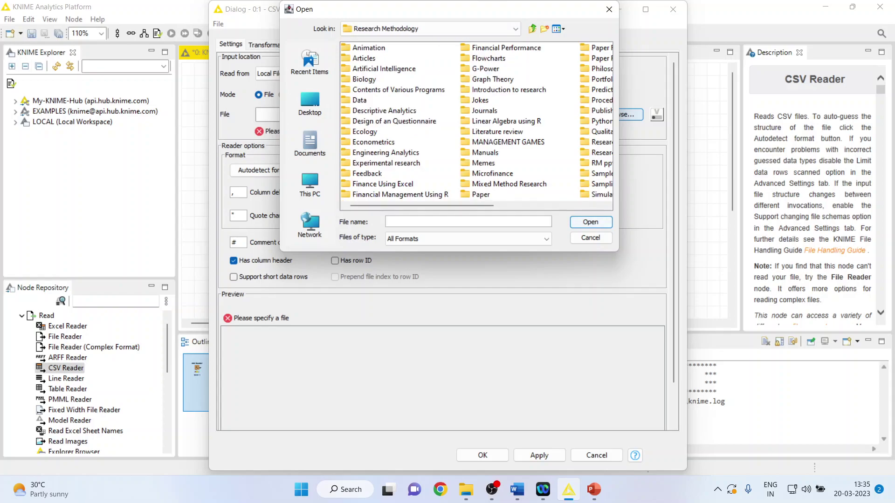
double_click(599, 90)
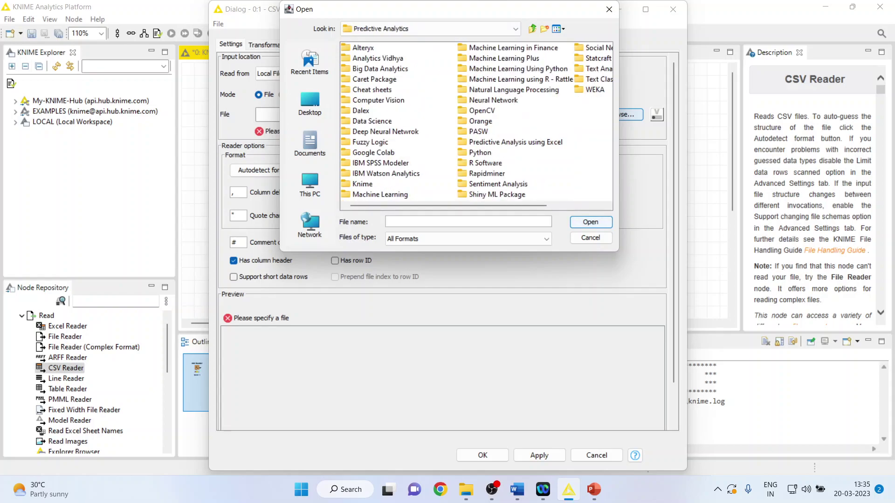
double_click(363, 184)
double_click(360, 79)
left_click(362, 58)
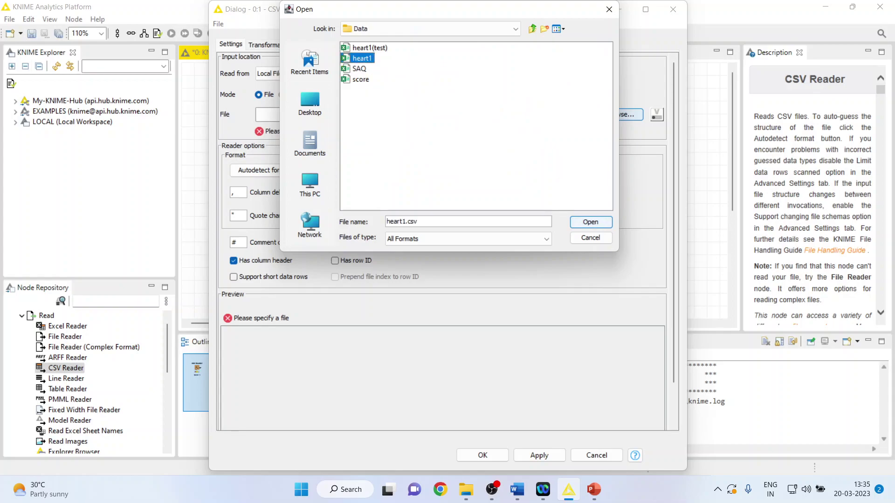
left_click(591, 222)
left_click(483, 456)
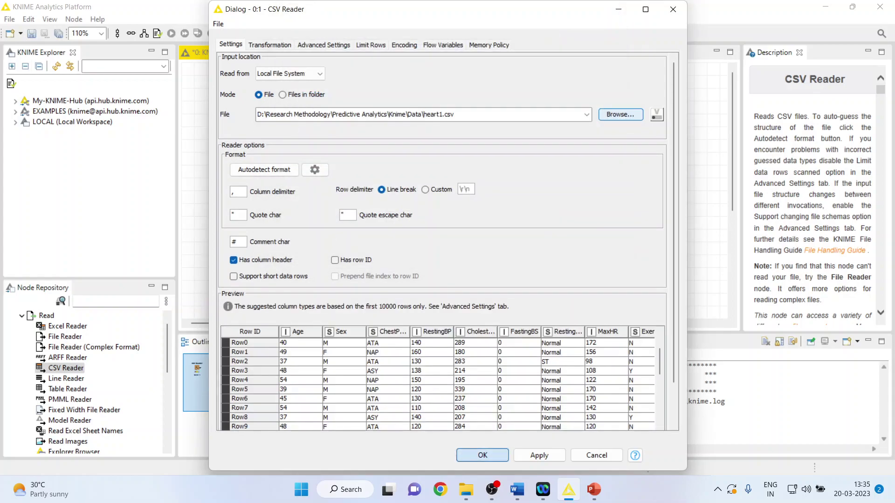
Execute the CSV Reader node and open its output file table.
right_click(244, 132)
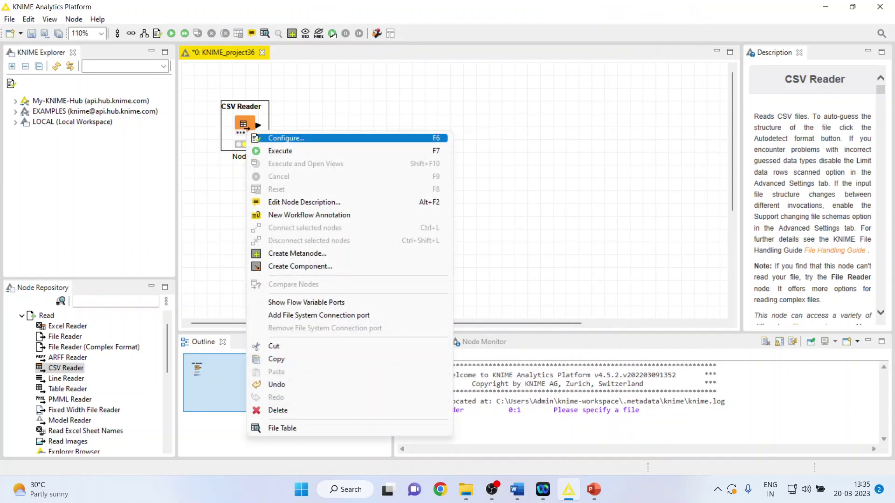
left_click(268, 150)
right_click(241, 131)
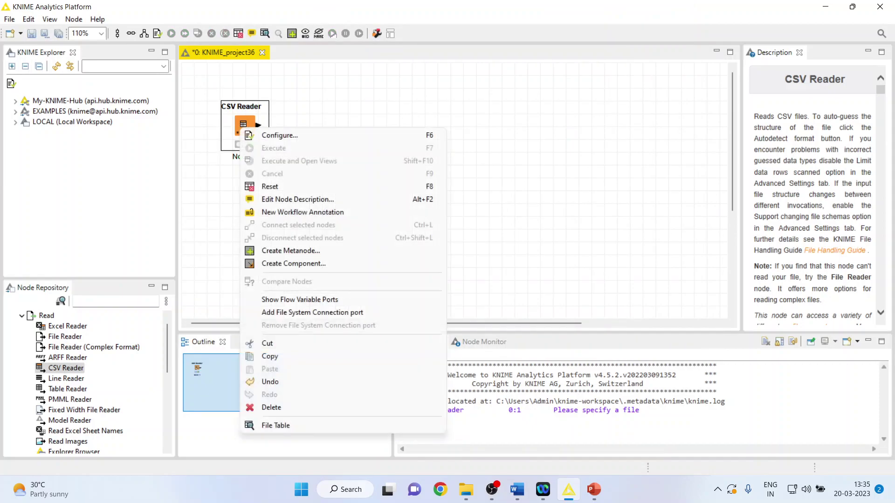
left_click(279, 425)
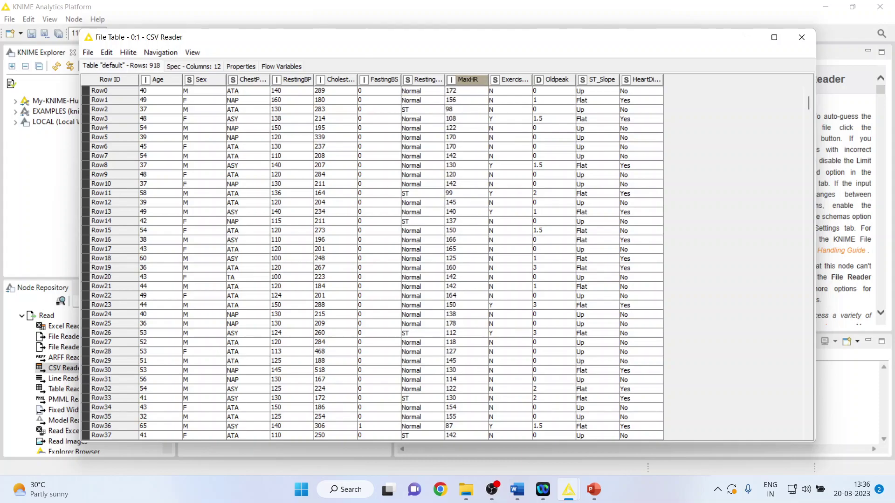
Examine the heart disease target column and the scales of Age, RestingBP, Cholesterol and MaxHR, widening ExerciseAngina, and close the table.
left_click_drag(532, 80, 566, 79)
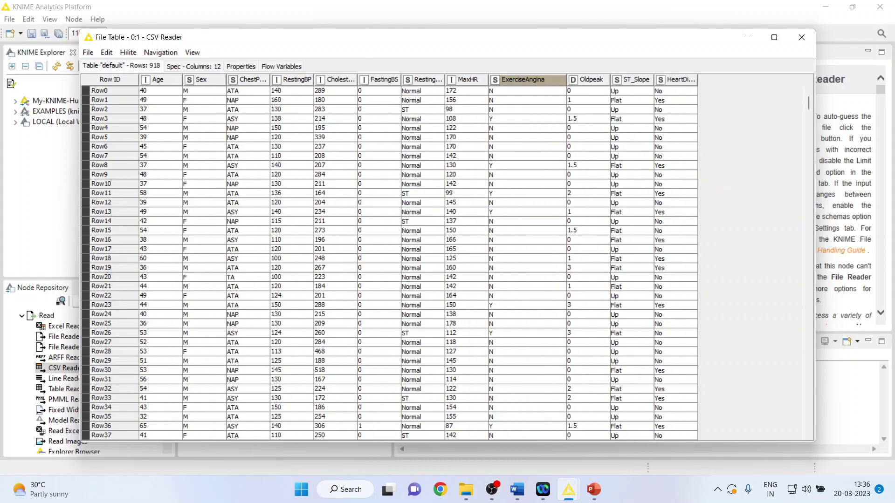
left_click(588, 78)
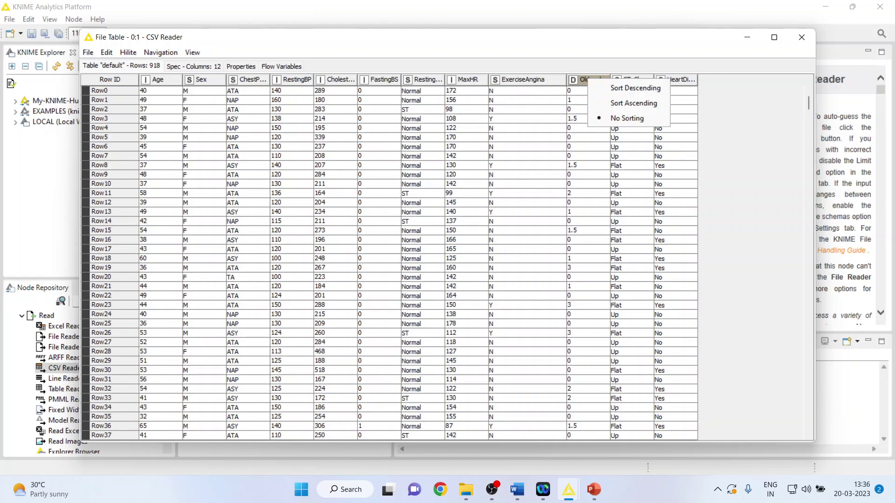
left_click(583, 80)
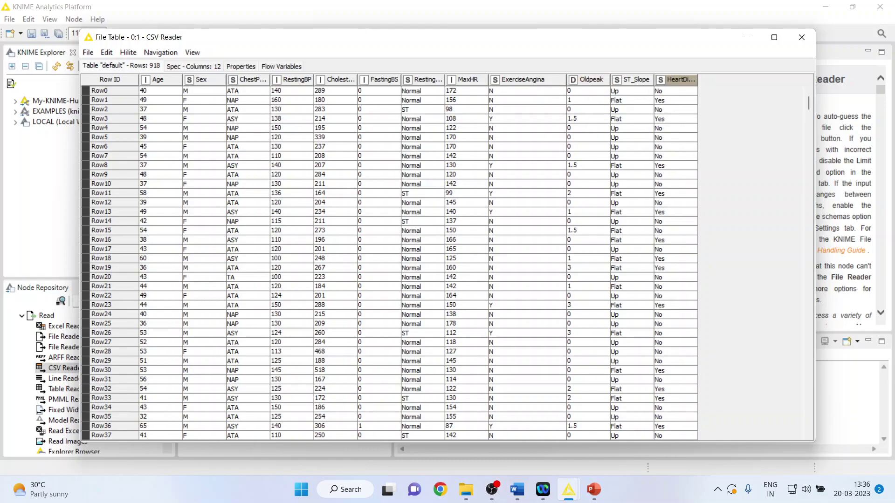
left_click_drag(675, 100, 675, 315)
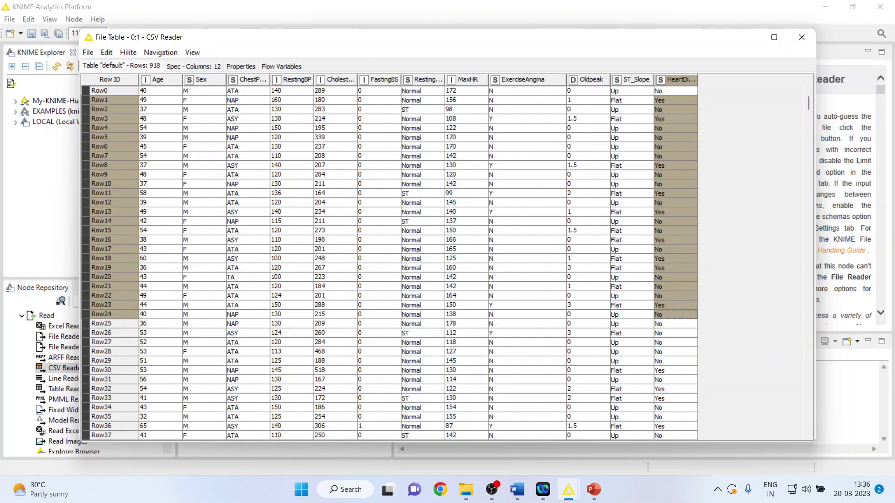
left_click_drag(160, 119, 161, 259)
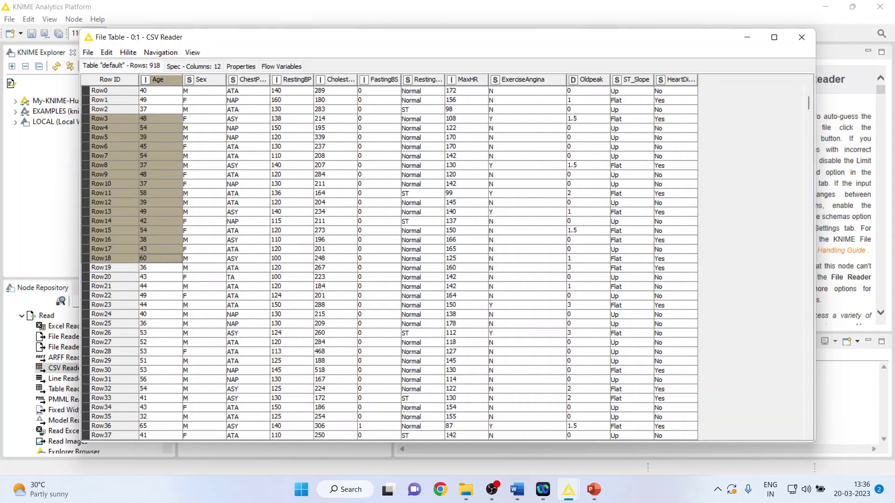
left_click_drag(292, 118, 292, 305)
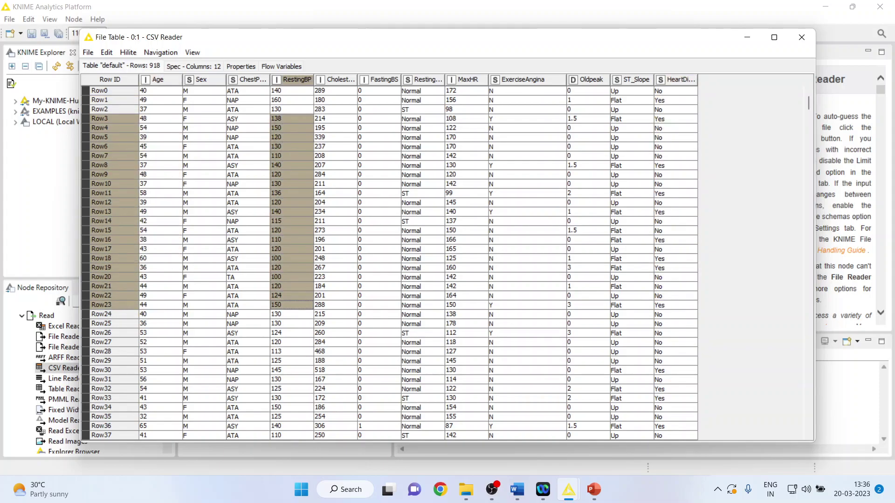
left_click_drag(466, 109, 466, 277)
left_click_drag(336, 119, 336, 277)
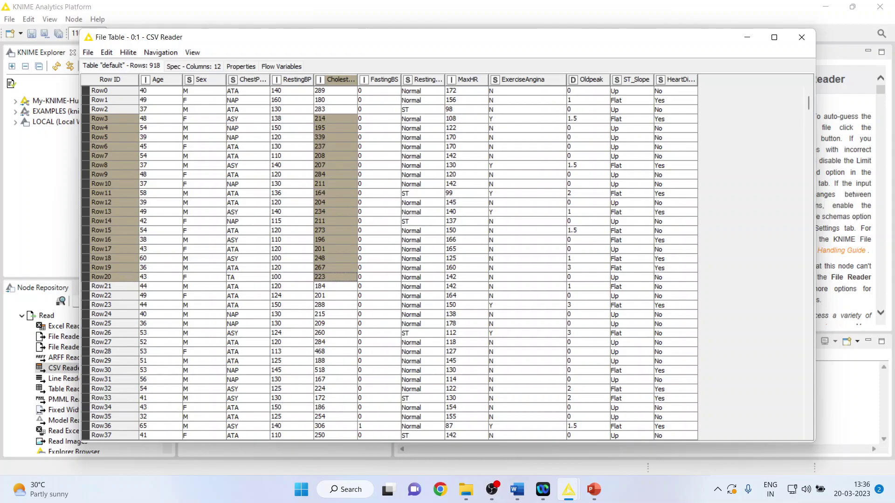
left_click_drag(160, 155, 161, 268)
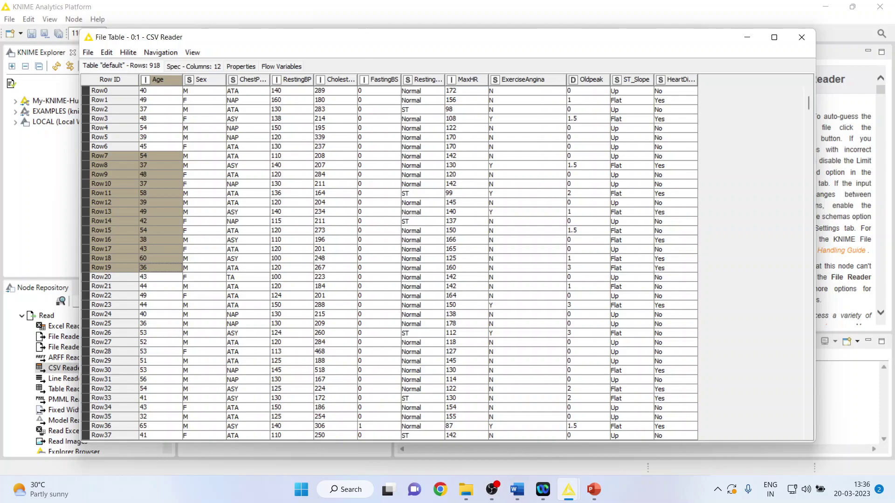
left_click_drag(335, 146, 336, 267)
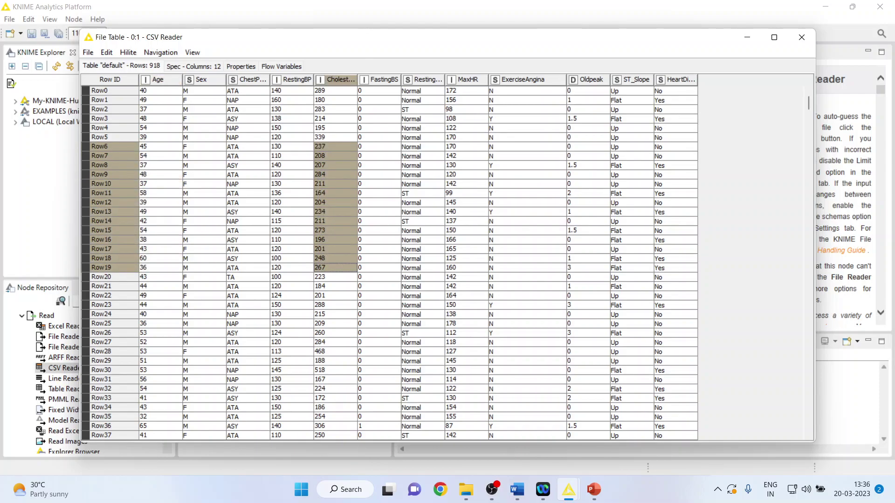
left_click(801, 37)
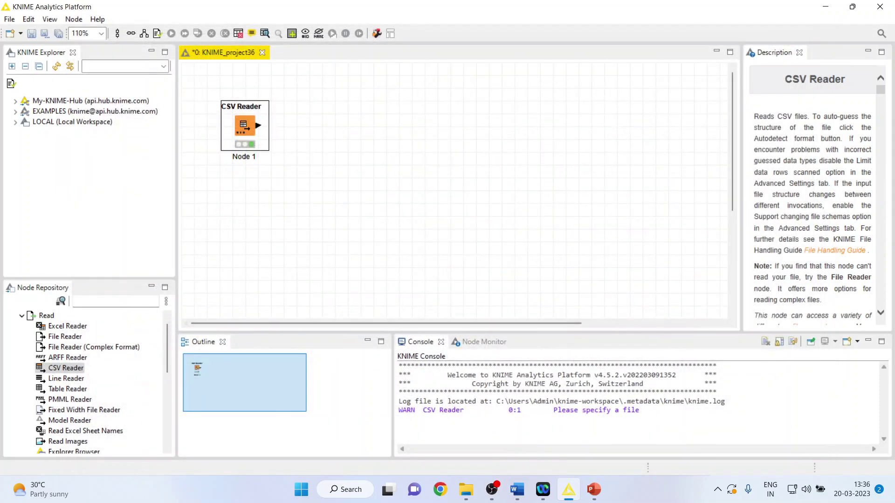
Find the Normalizer node in the repository and add it to the workflow, connected to the CSV Reader.
left_click(115, 301)
type("norma")
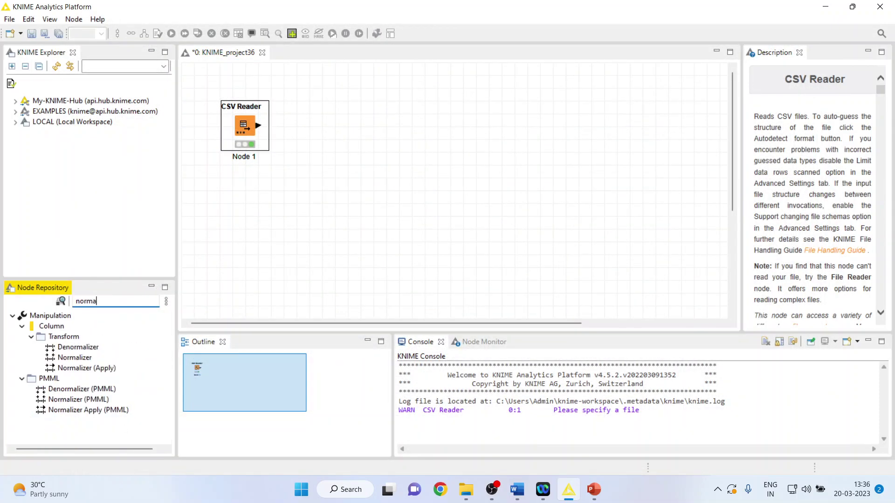
left_click(74, 358)
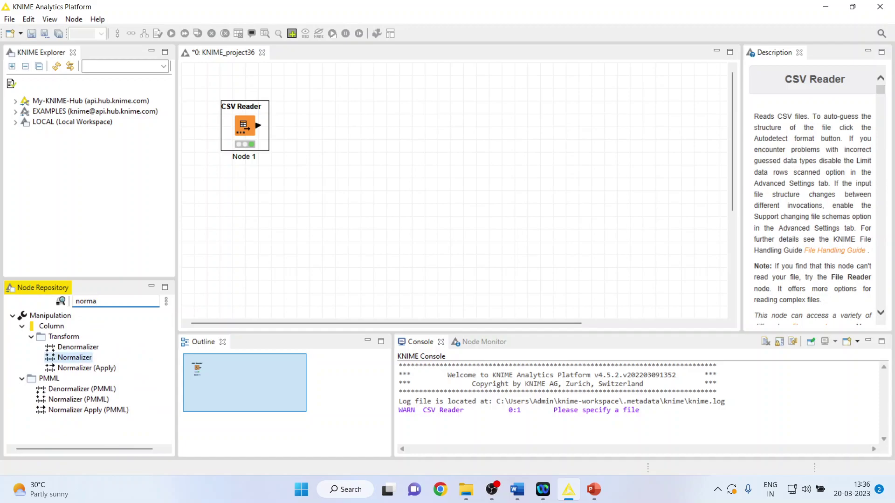
double_click(74, 357)
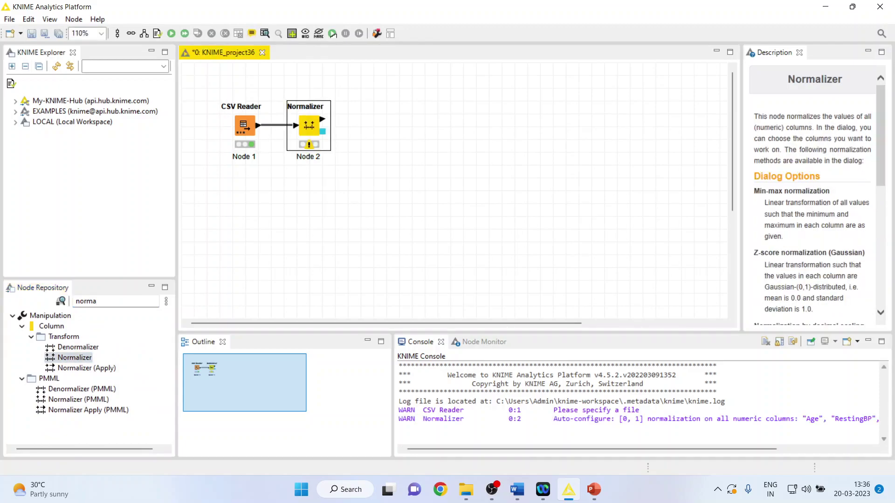
Exclude the Oldpeak and FastingBS columns from the Normalizer's min-max normalization and execute the node.
right_click(309, 124)
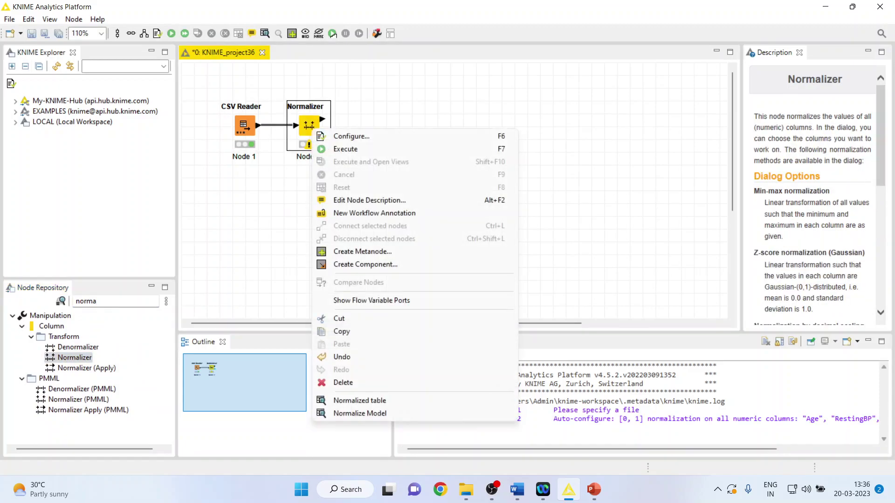
left_click(345, 136)
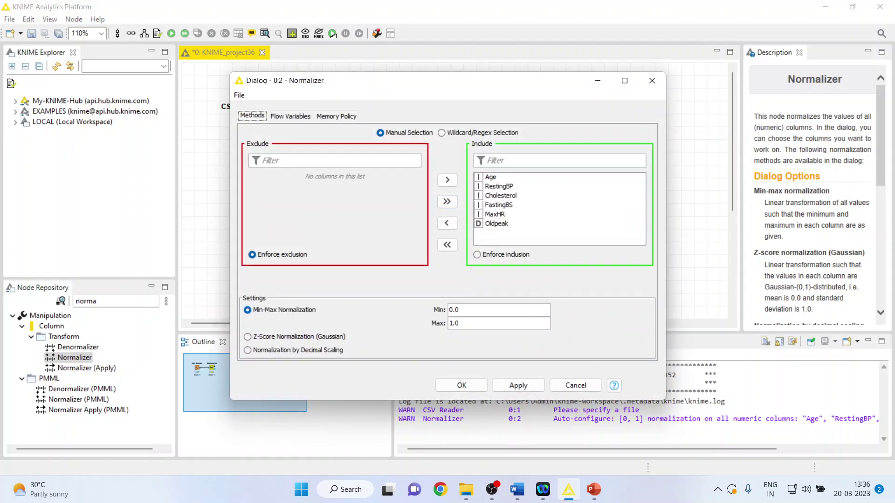
left_click(495, 224)
left_click(447, 223)
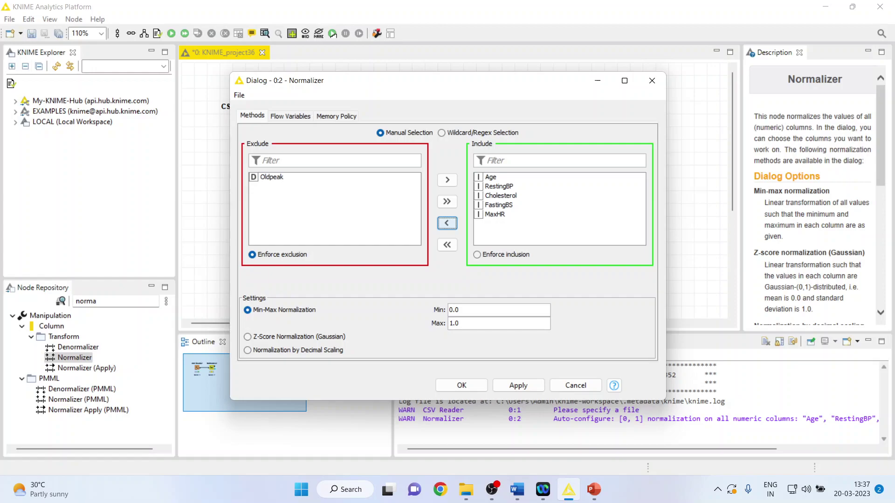
left_click(499, 205)
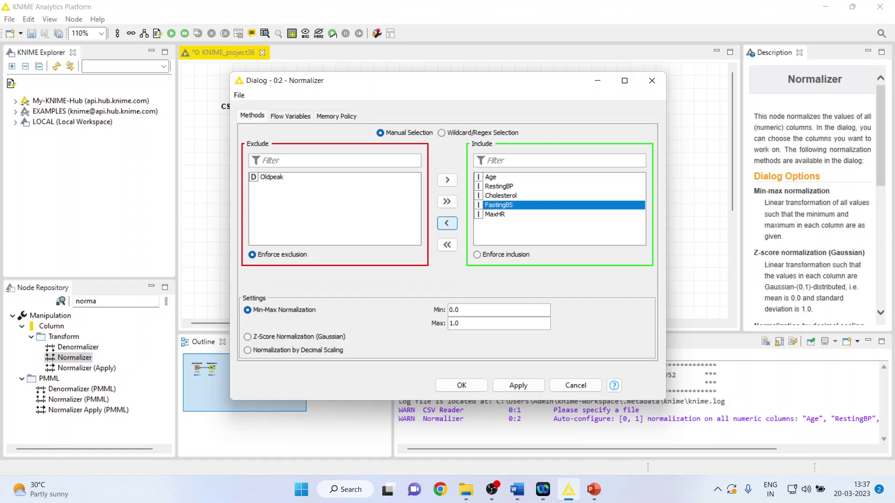
left_click(447, 223)
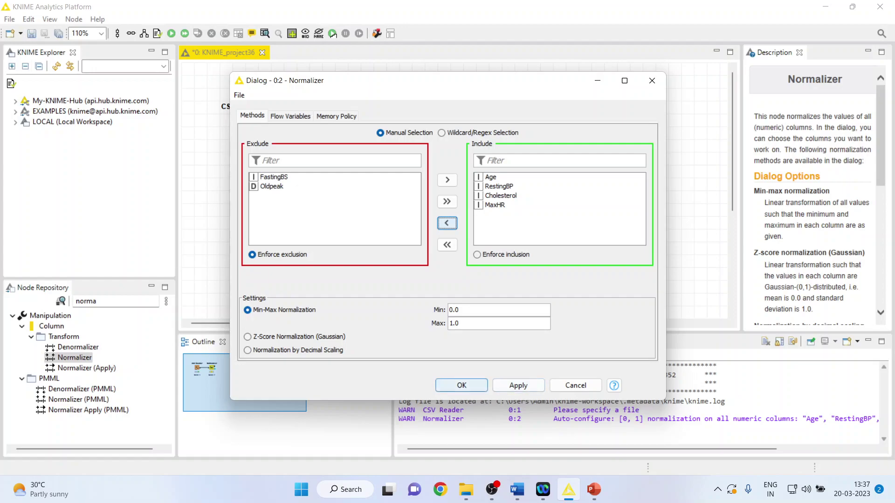
left_click(461, 386)
right_click(314, 132)
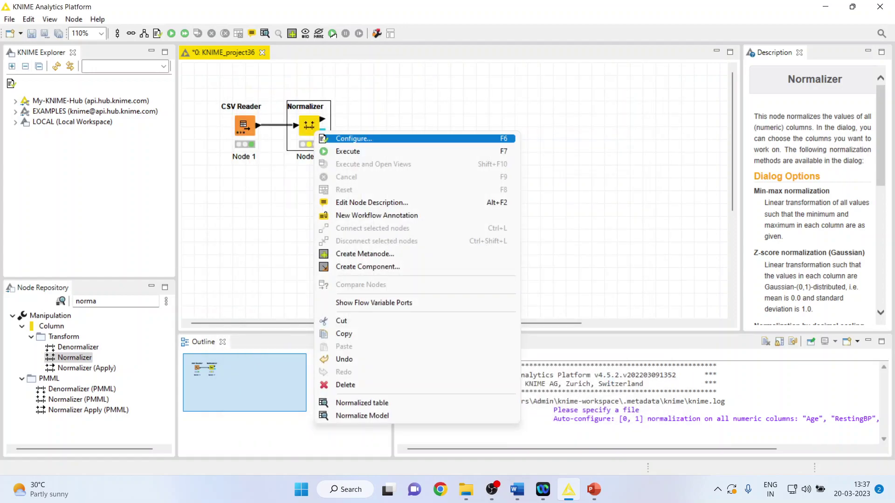
left_click(348, 151)
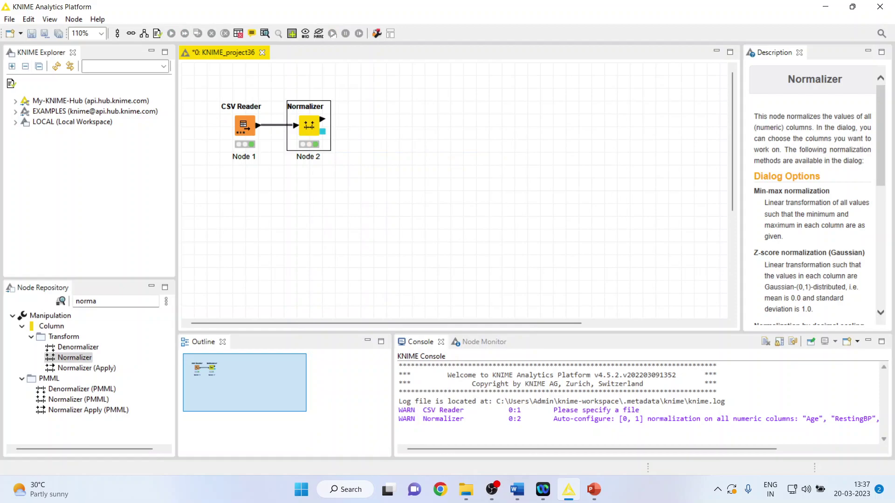
Open the Normalizer's normalized table, examine the scaled Age, RestingBP and MaxHR columns, and close it.
right_click(313, 132)
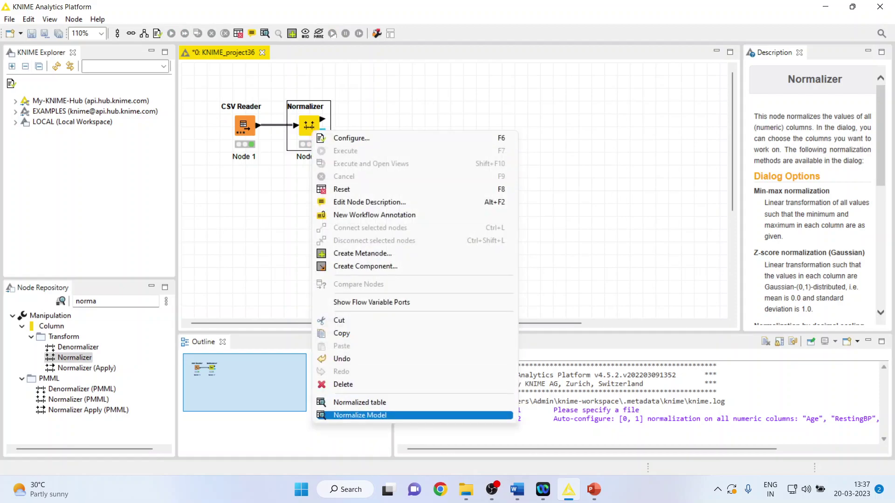
left_click(359, 402)
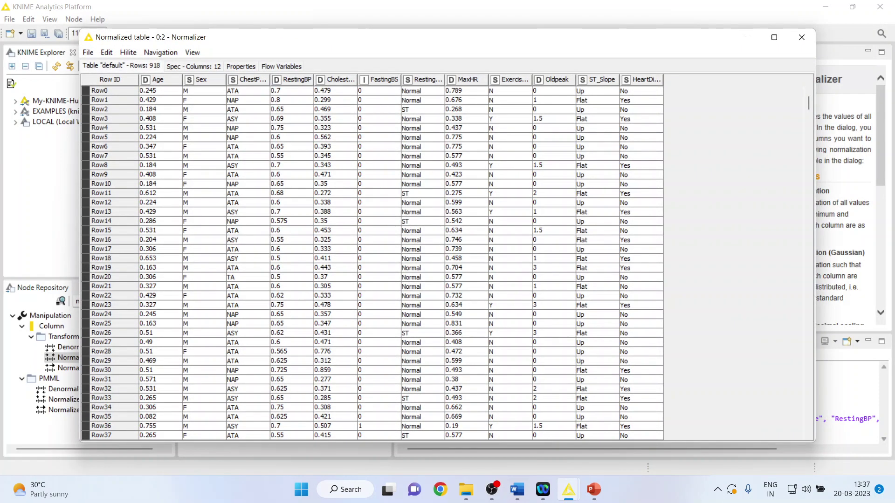
left_click_drag(161, 100, 161, 277)
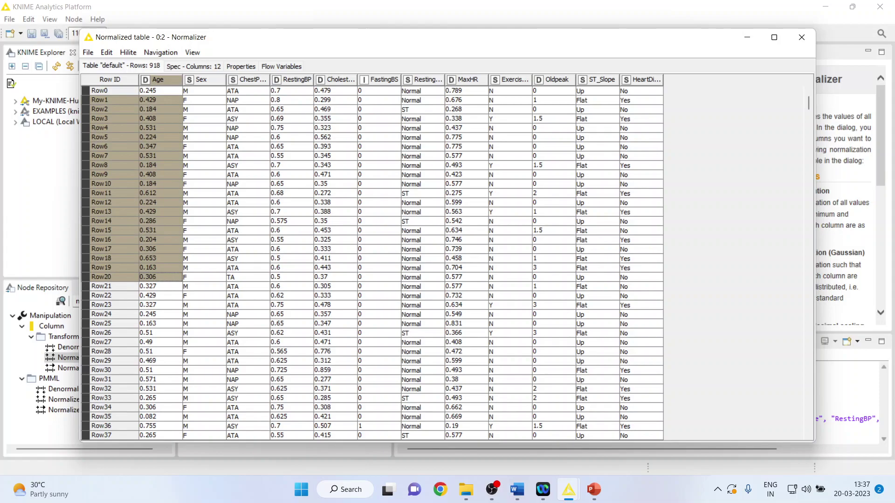
left_click_drag(291, 109, 291, 267)
left_click_drag(466, 118, 466, 249)
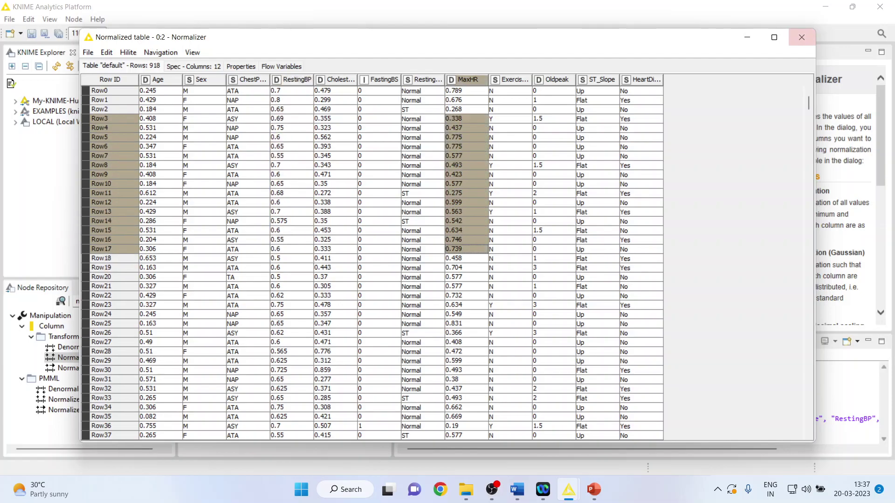
left_click(802, 37)
Try the Z-Score and Decimal Scaling methods in the Normalizer's configuration and return to Min-Max Normalization.
right_click(308, 125)
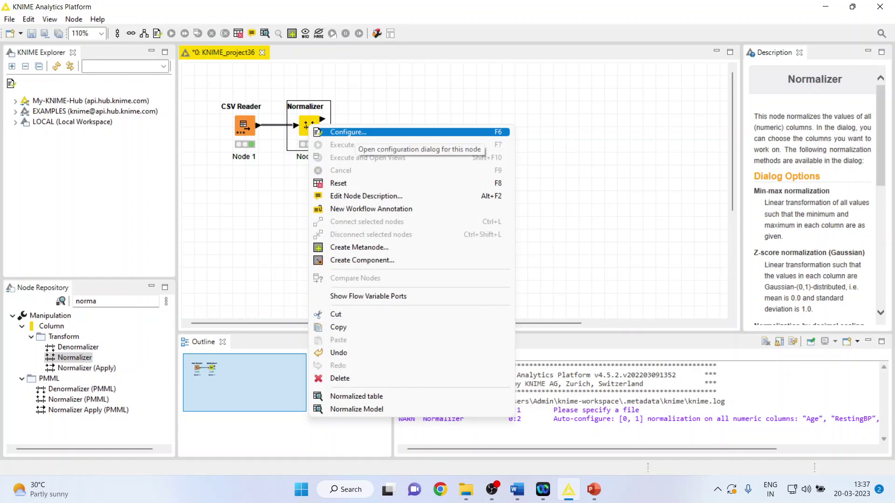
left_click(351, 133)
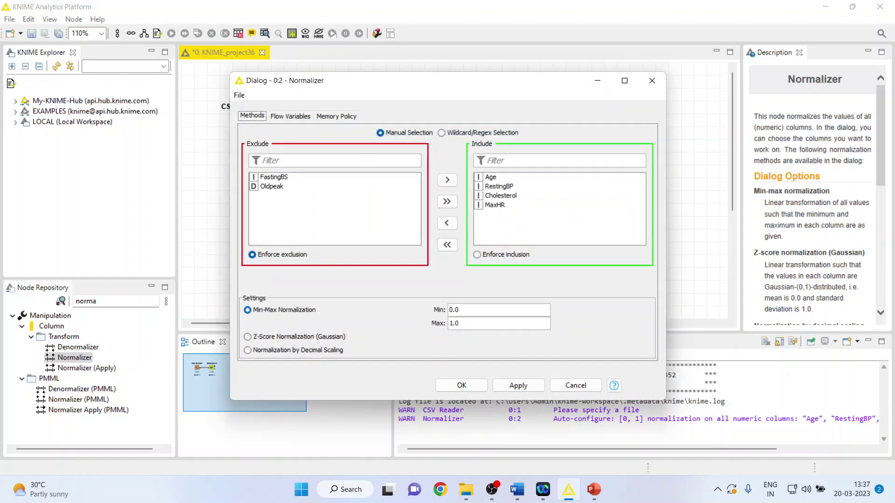
left_click(460, 311)
left_click(458, 310)
left_click(248, 337)
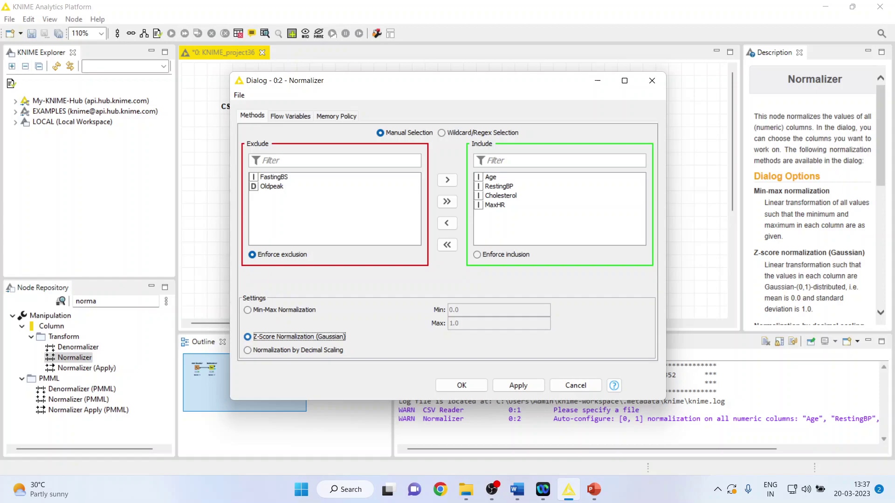
left_click(247, 350)
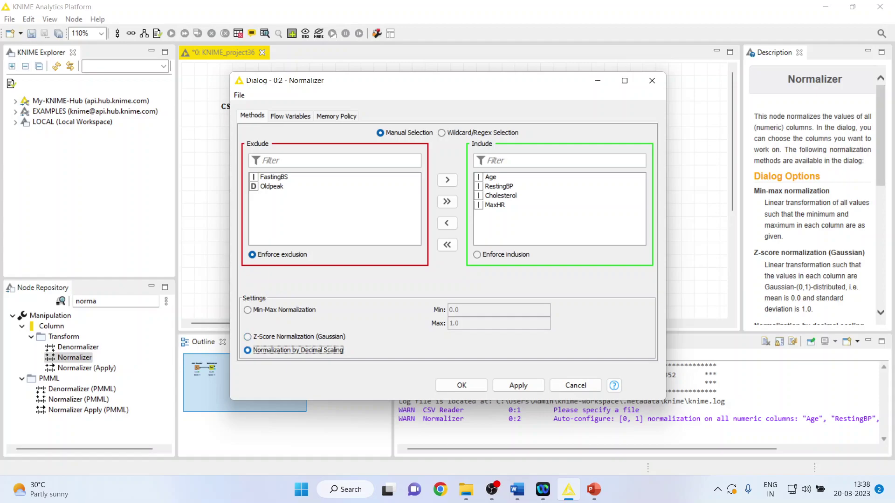
left_click(248, 311)
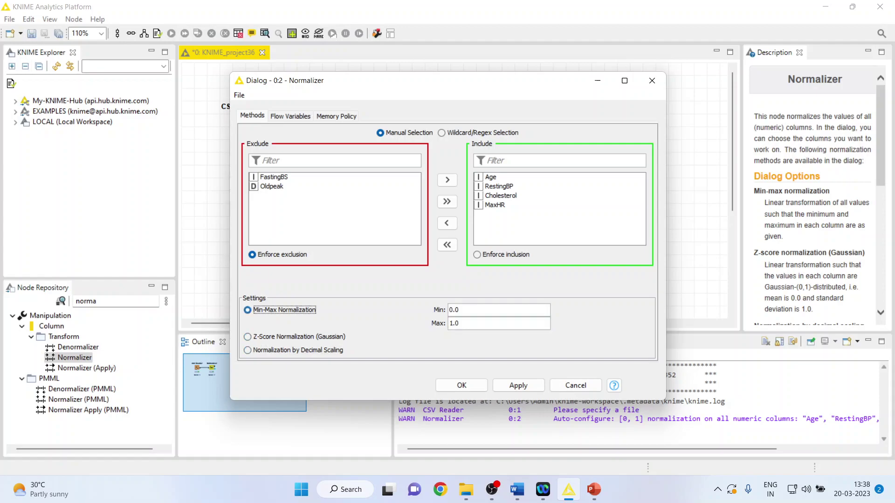
left_click(461, 385)
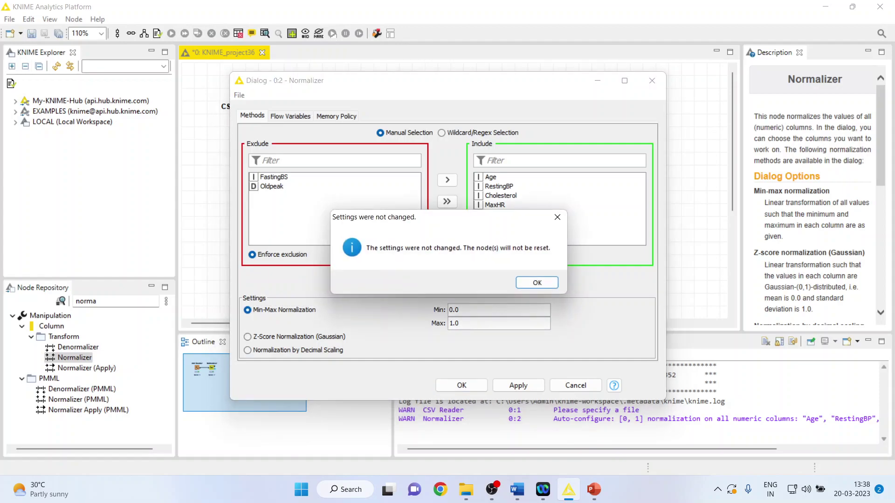
key("Return")
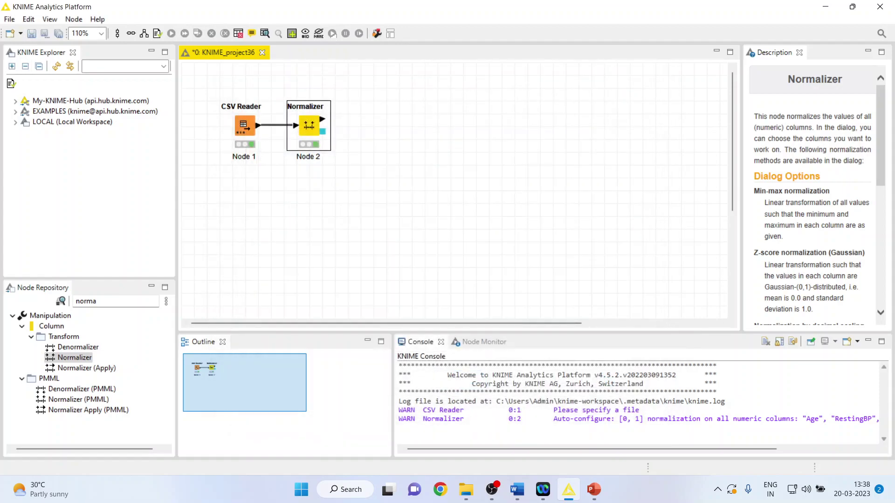
Find the Logistic Regression Learner node in the repository and add it to the workflow, connected to the Normalizer.
left_click(100, 302)
key("BackSpace")
key("BackSpace")
key("BackSpace")
key("BackSpace")
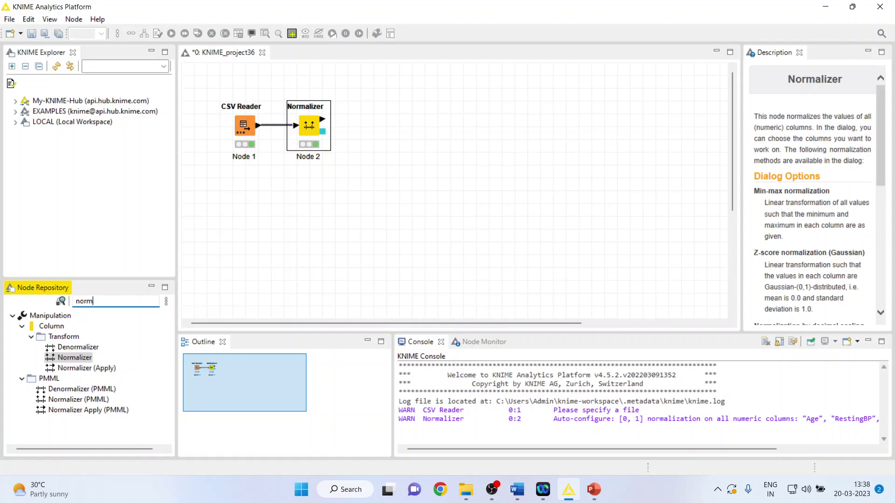
key("BackSpace")
type("lea")
key("BackSpace")
key("BackSpace")
type("ogis")
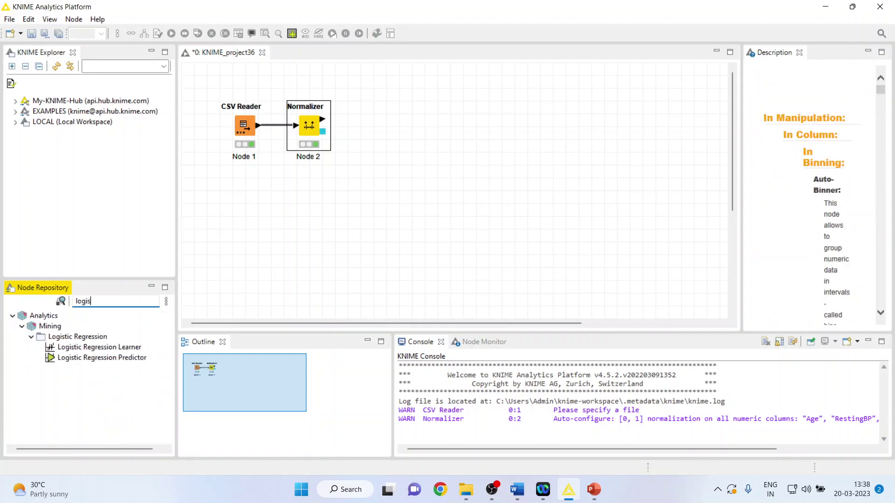
double_click(99, 348)
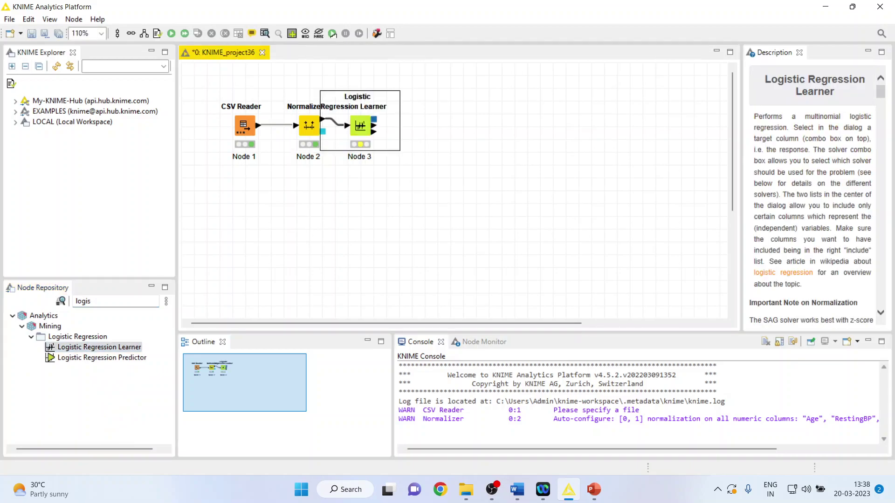
Configure the Logistic Regression Learner with No as the reference category for the HeartDisease target column.
right_click(360, 127)
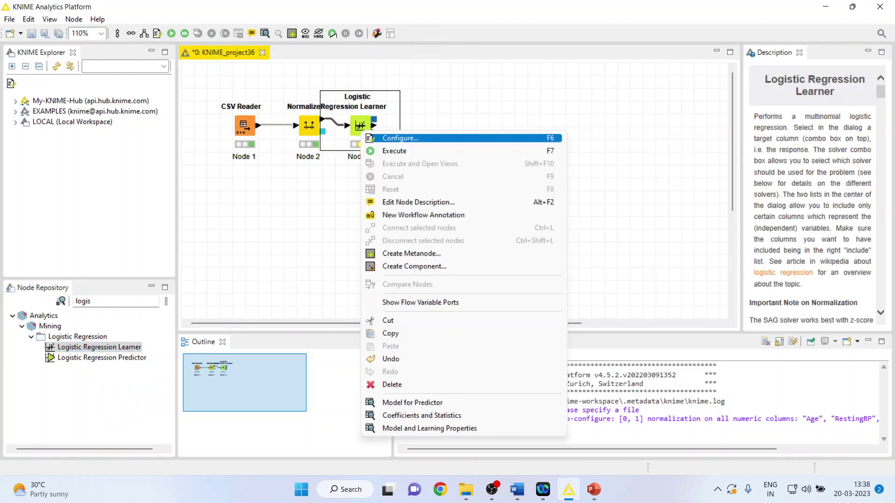
left_click(401, 138)
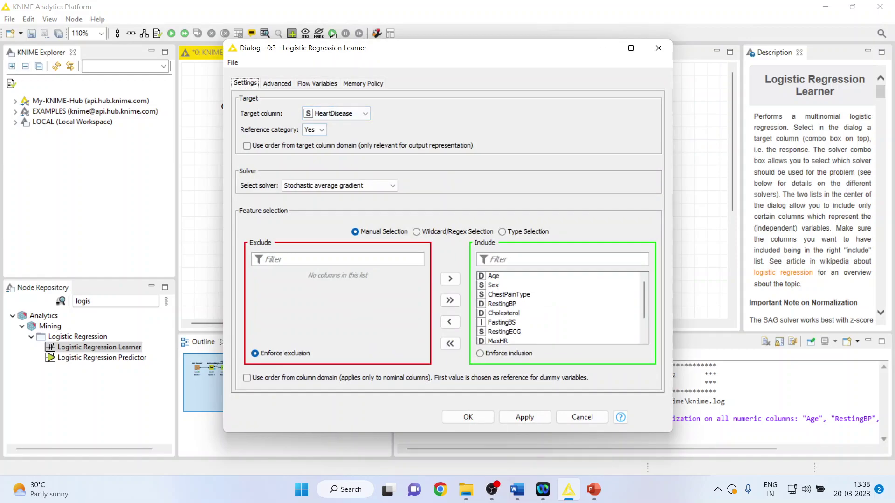
left_click(314, 130)
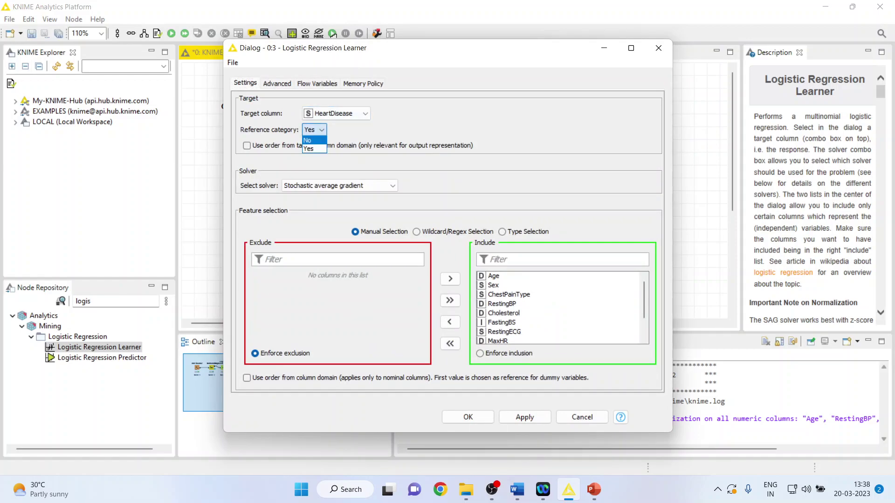
left_click(314, 140)
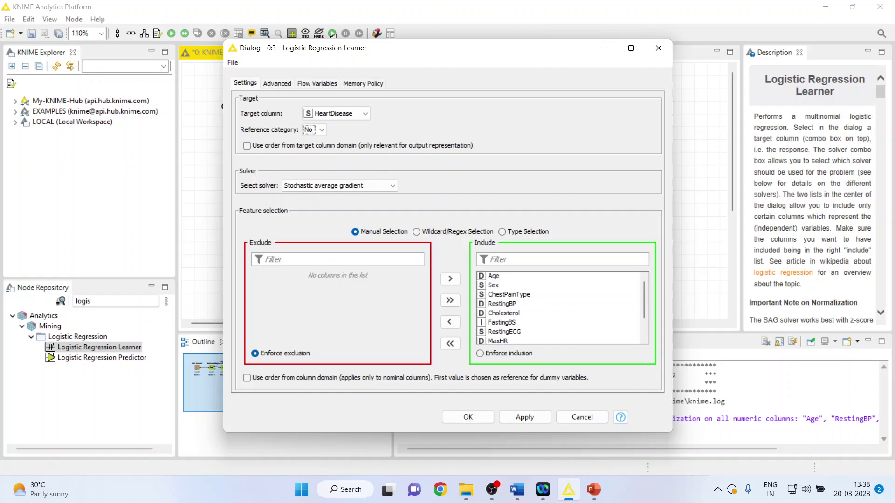
Include only Age, RestingBP, Cholesterol and MaxHR as the learner's features and accept the configuration.
left_click(450, 344)
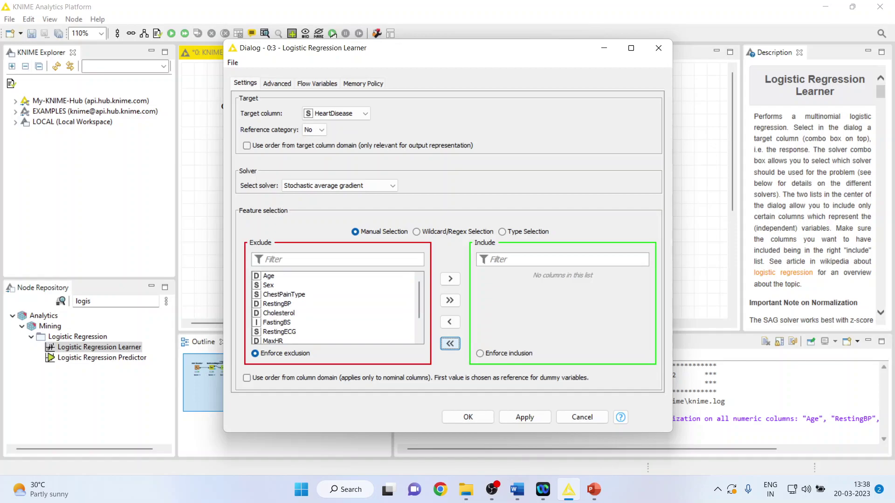
left_click(269, 276)
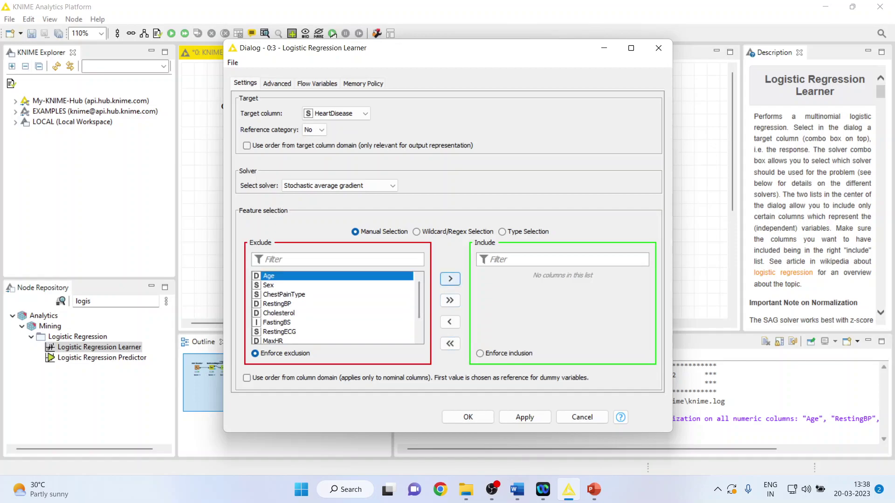
left_click(450, 278)
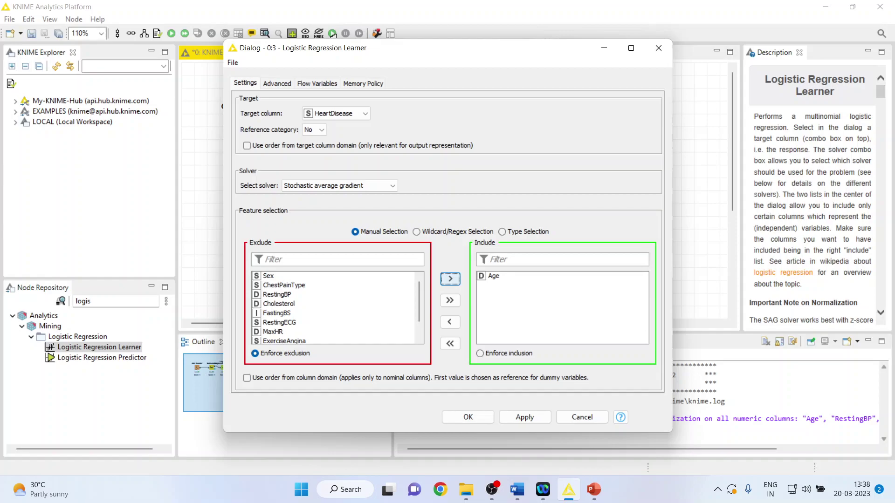
left_click(278, 294)
left_click(450, 279)
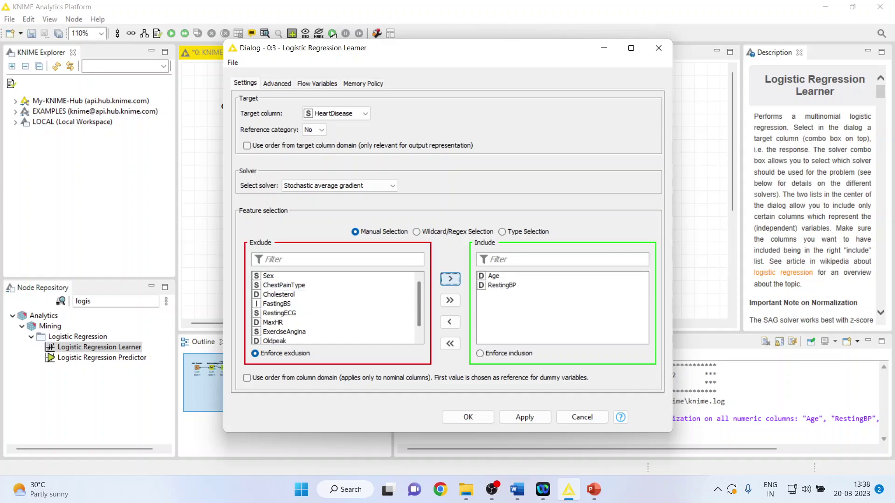
left_click(279, 294)
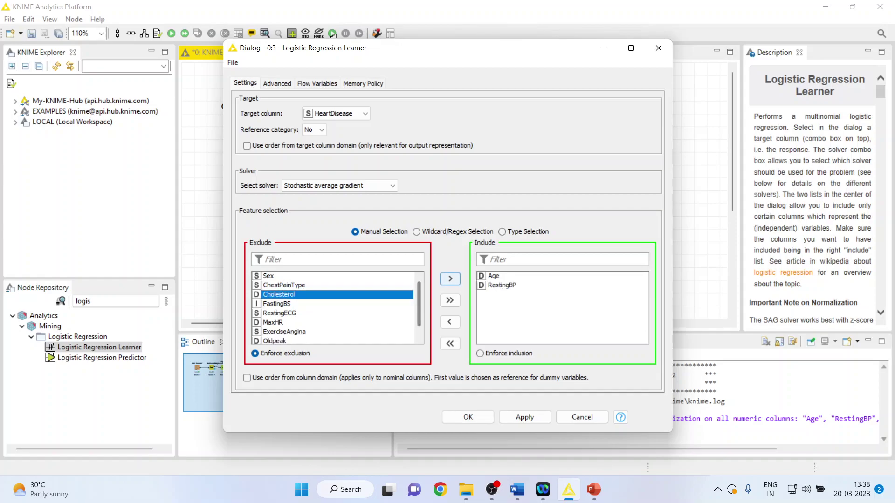
left_click(449, 279)
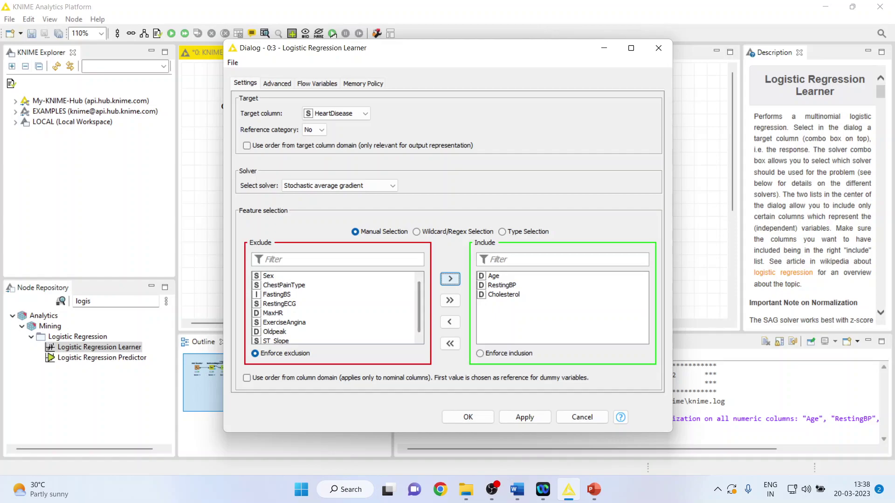
left_click(273, 313)
left_click(450, 279)
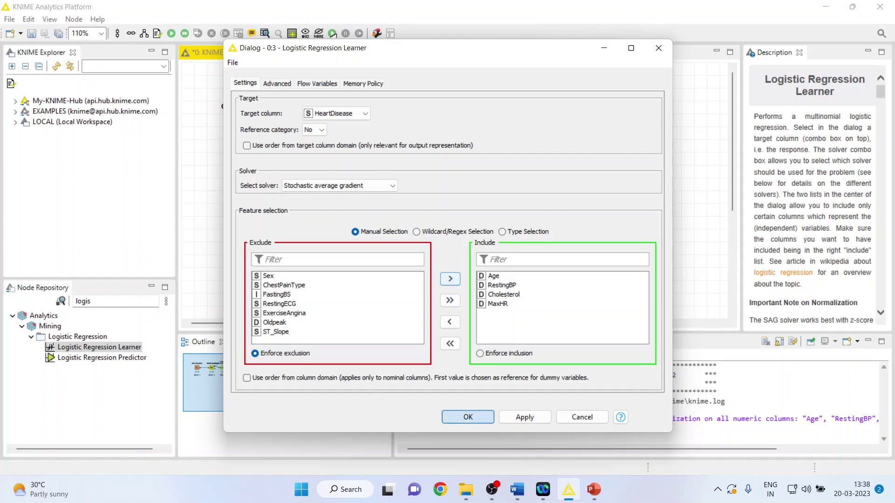
left_click(468, 418)
Execute the Logistic Regression Learner and open its Coefficients and Statistics table.
right_click(360, 134)
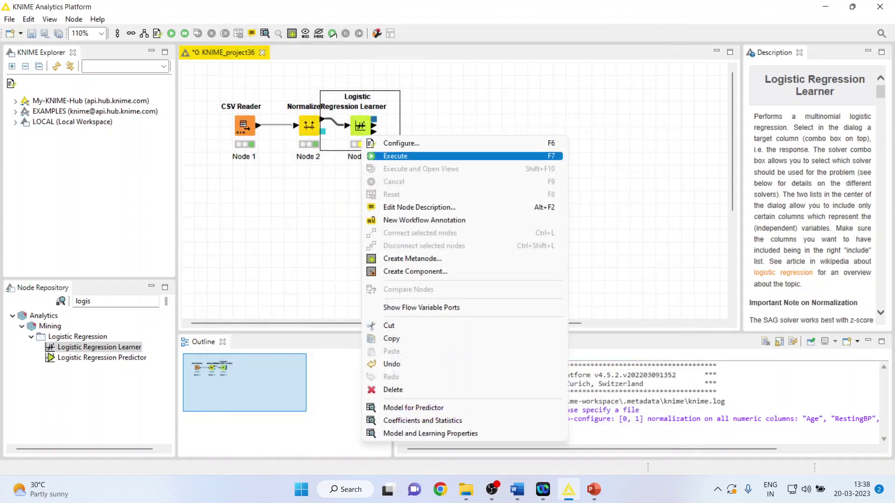
left_click(373, 155)
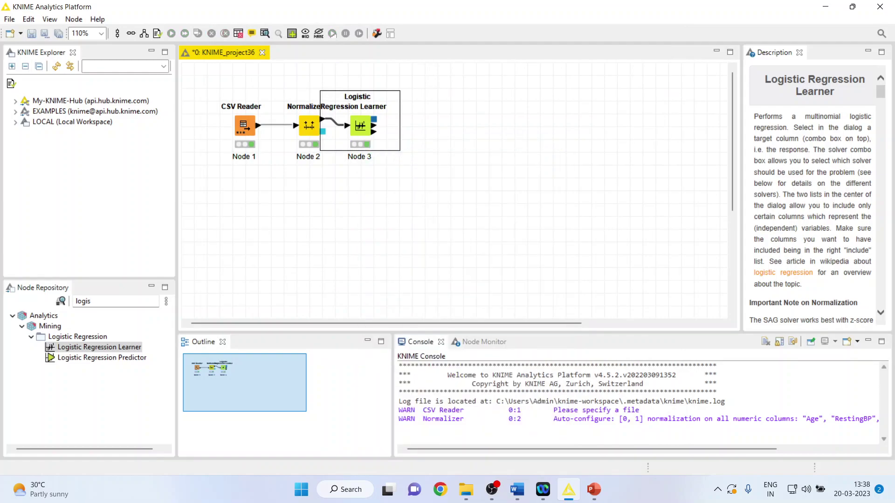
right_click(359, 125)
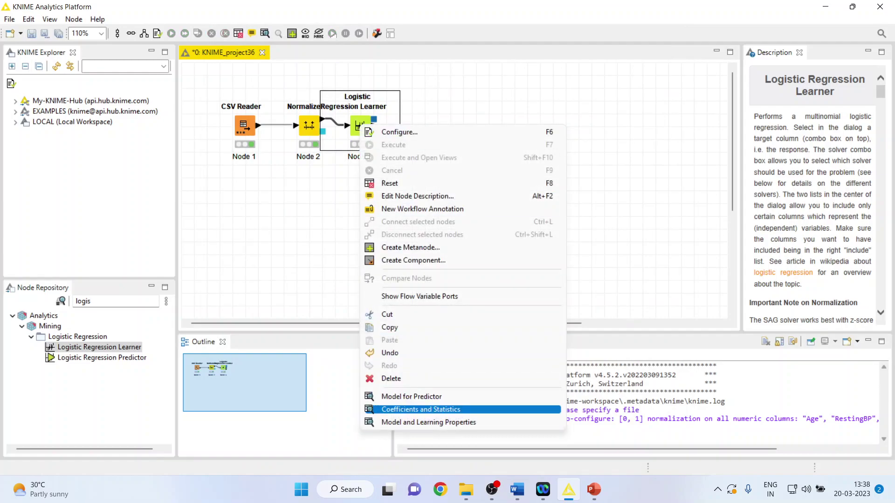
left_click(421, 409)
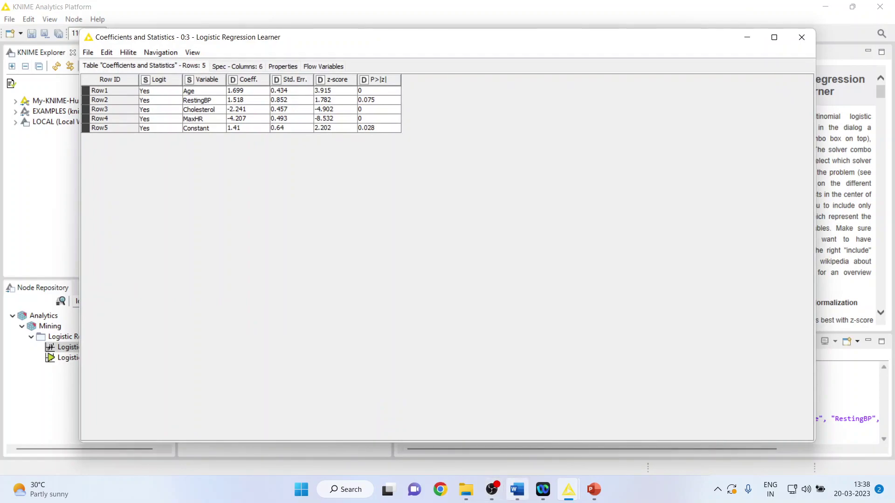
Switch to the Logistic Regression document in Word and read the coefficient table, the Exp(B) explanation and the log-odds equation.
left_click(517, 490)
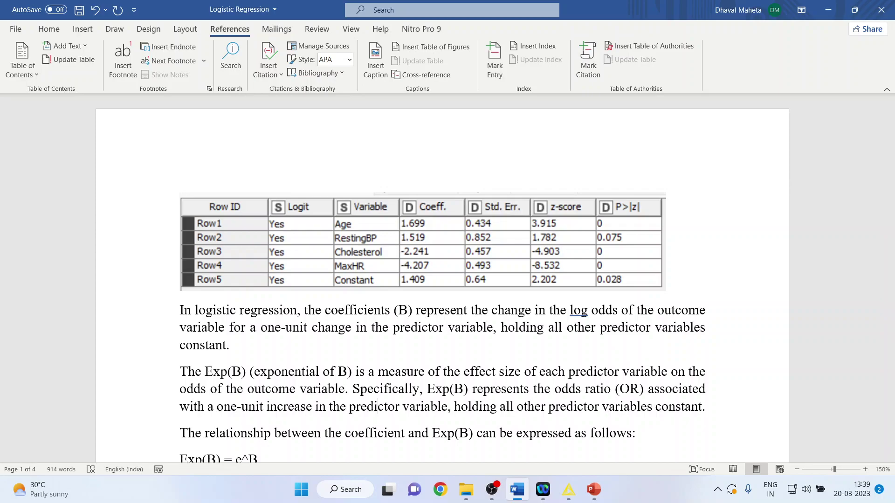
scroll(443, 280, "down", 3)
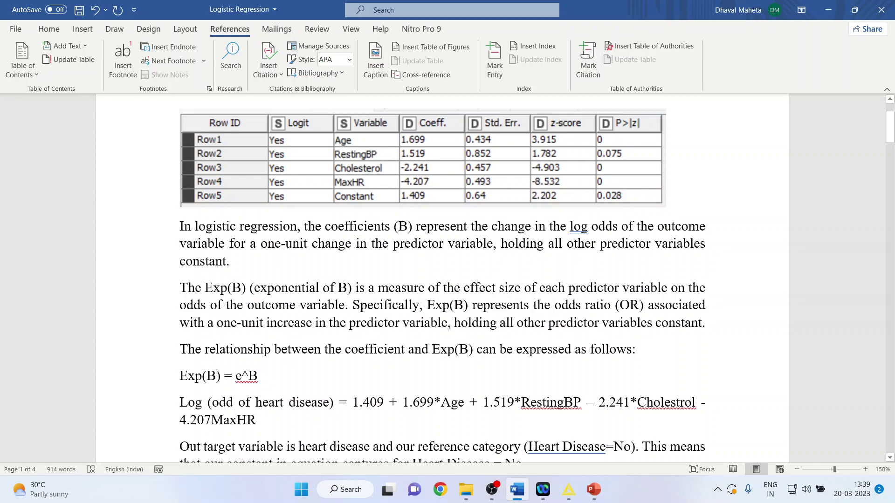
scroll(443, 278, "down", 2)
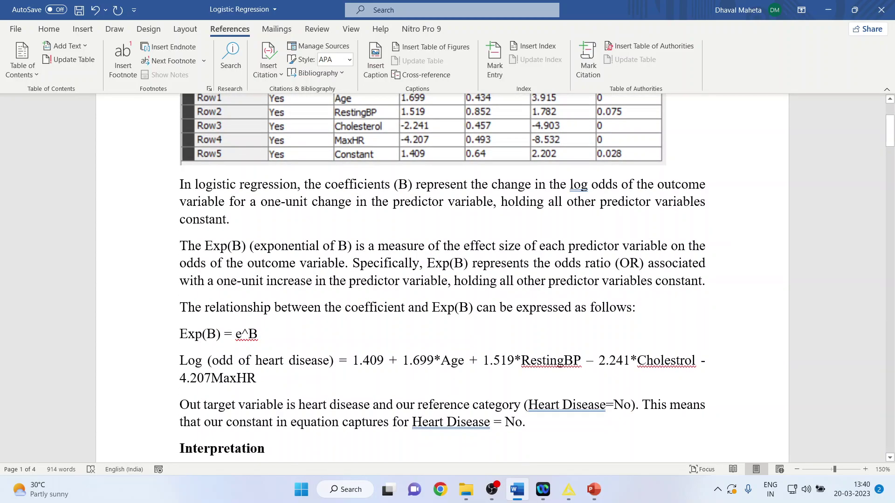
scroll(443, 278, "up", 2)
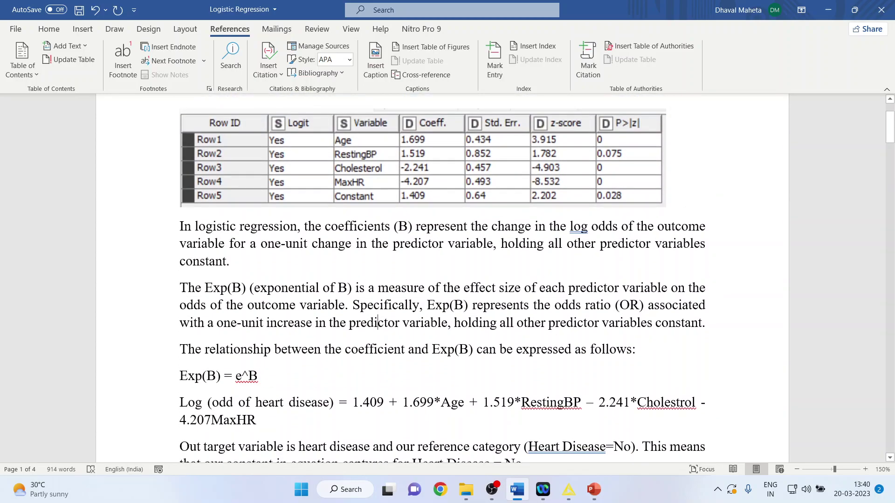
left_click_drag(235, 375, 264, 375)
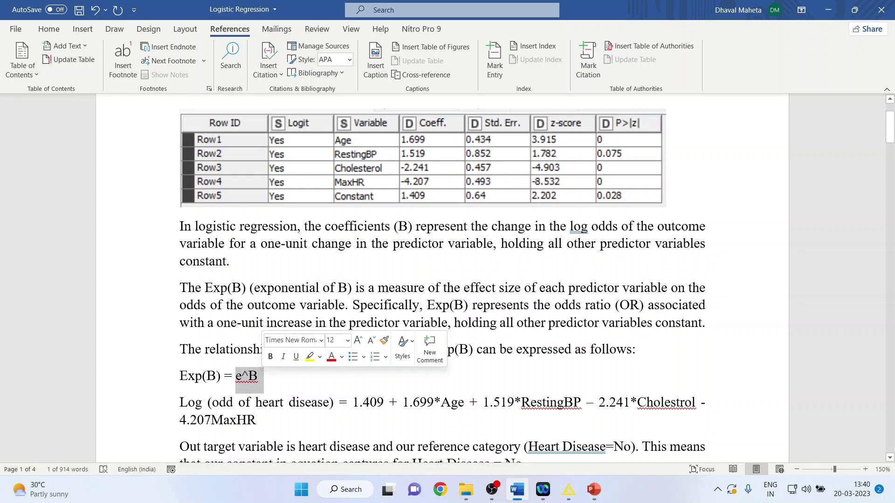
scroll(443, 278, "down", 4)
scroll(443, 277, "up", 2)
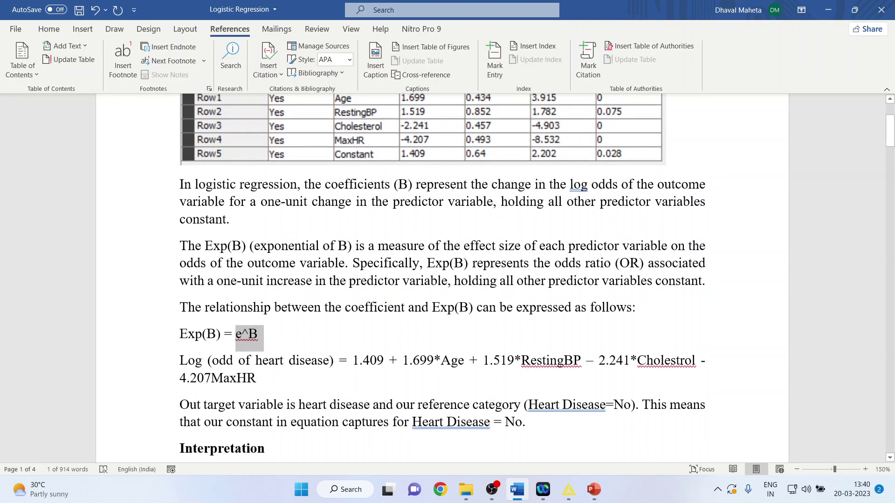
Examine the log-odds equation for heart disease and the reference category explanation beneath it.
scroll(443, 277, "down", 2)
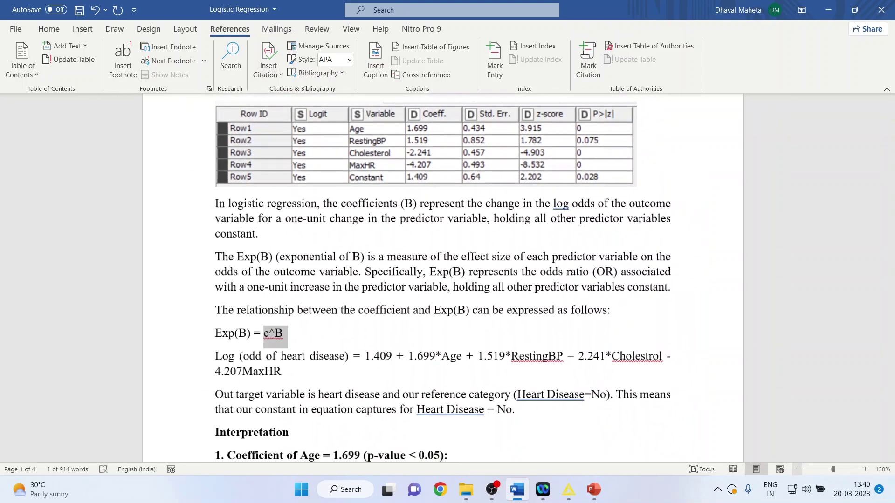
left_click(281, 370)
left_click_drag(215, 355, 354, 356)
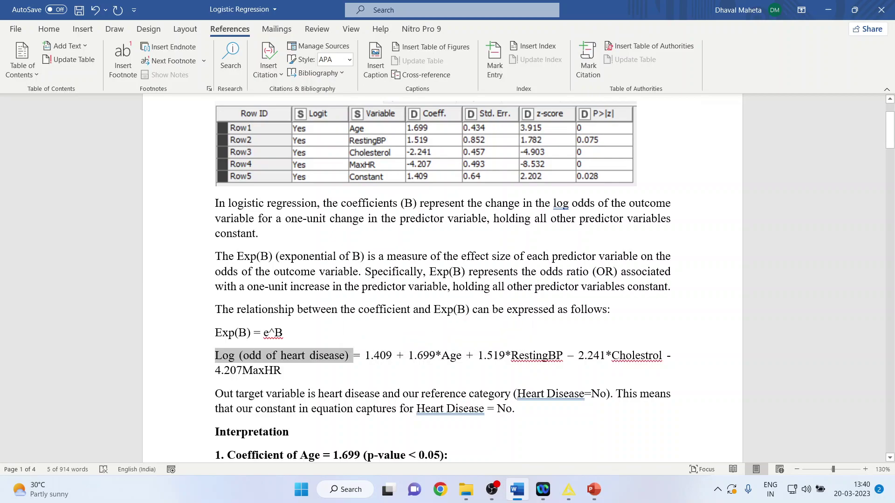
key("ctrl+c")
left_click(467, 310)
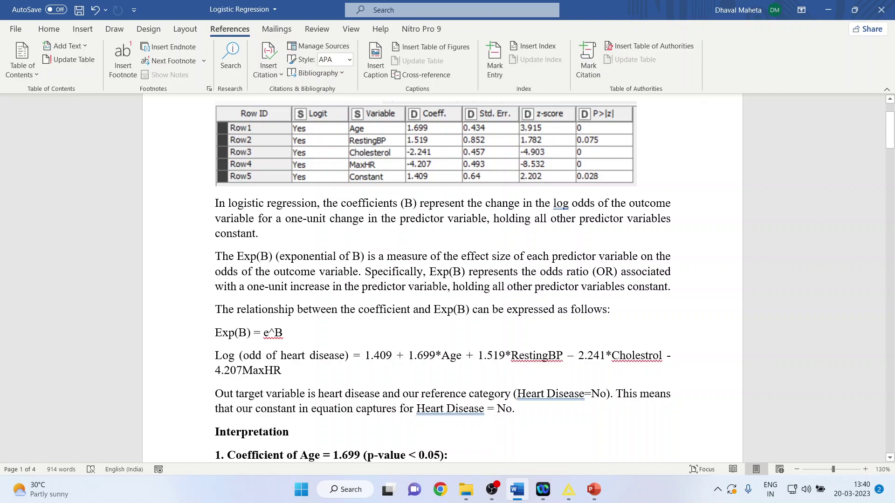
scroll(466, 237, "down", 3)
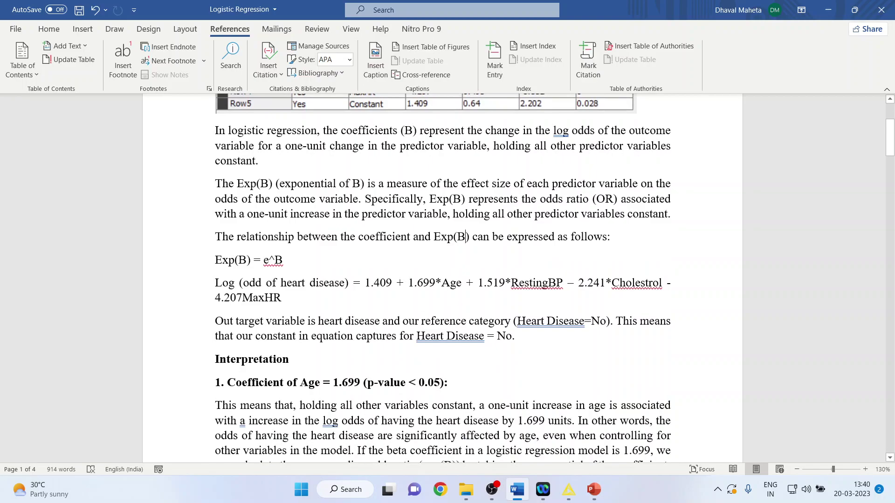
left_click_drag(215, 322, 512, 338)
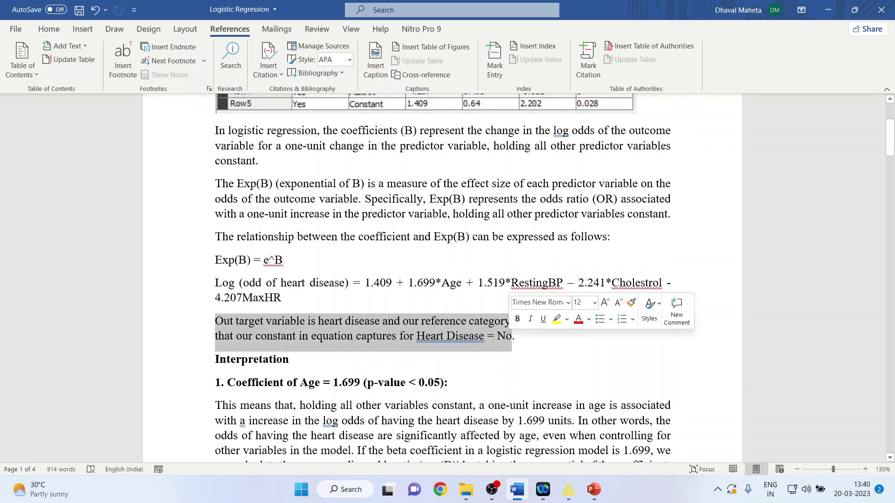
left_click(290, 359)
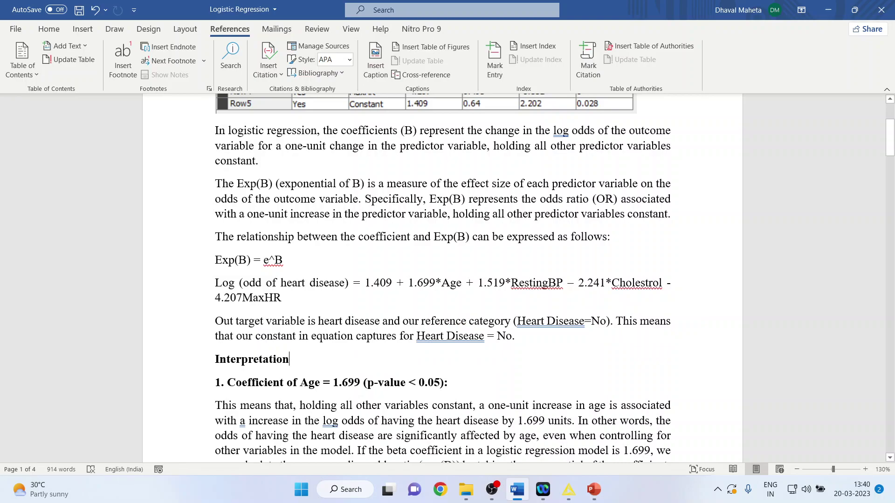
Switch to KNIME and check the target's reference category in the Logistic Regression Learner configuration.
mouse_move(568, 490)
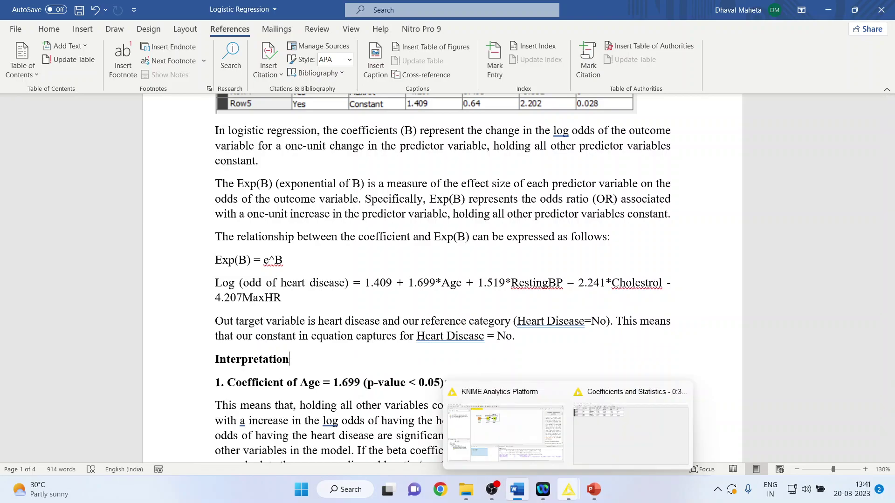
left_click(557, 392)
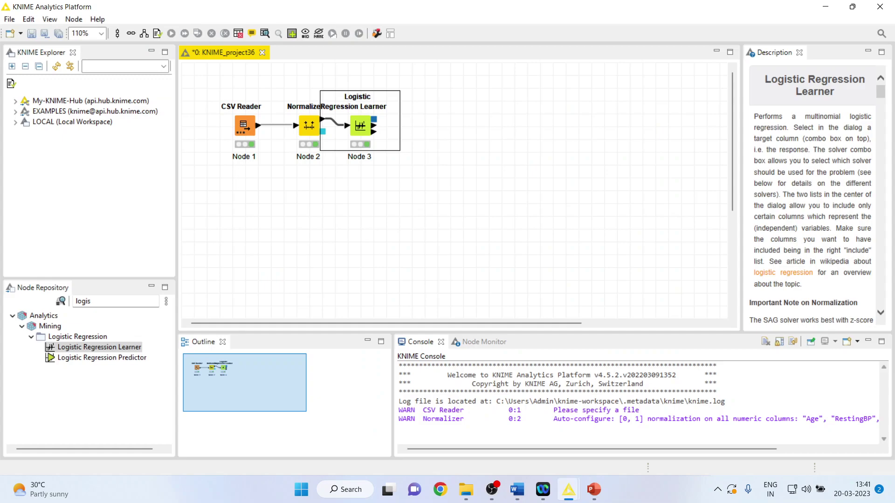
right_click(363, 135)
left_click(382, 140)
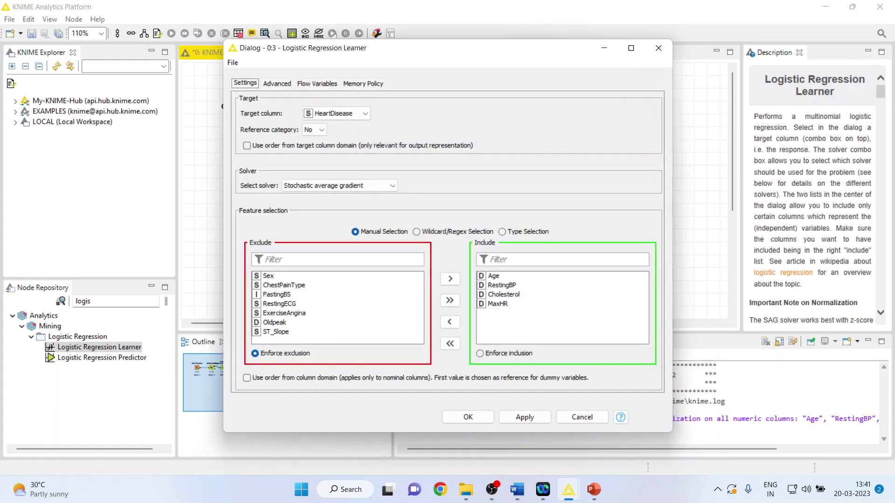
left_click(321, 130)
left_click(321, 130)
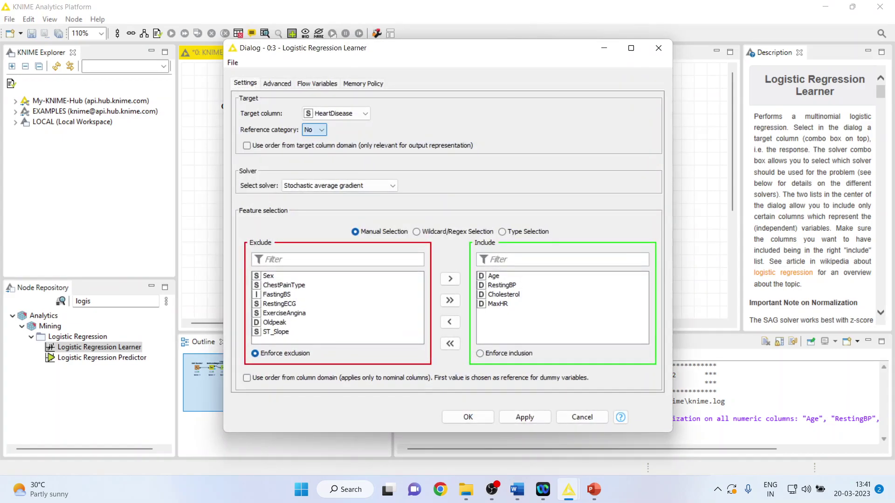
Return to the Word document and compare the Age coefficient in the log-odds equation with the coefficient table.
left_click(516, 489)
mouse_move(517, 490)
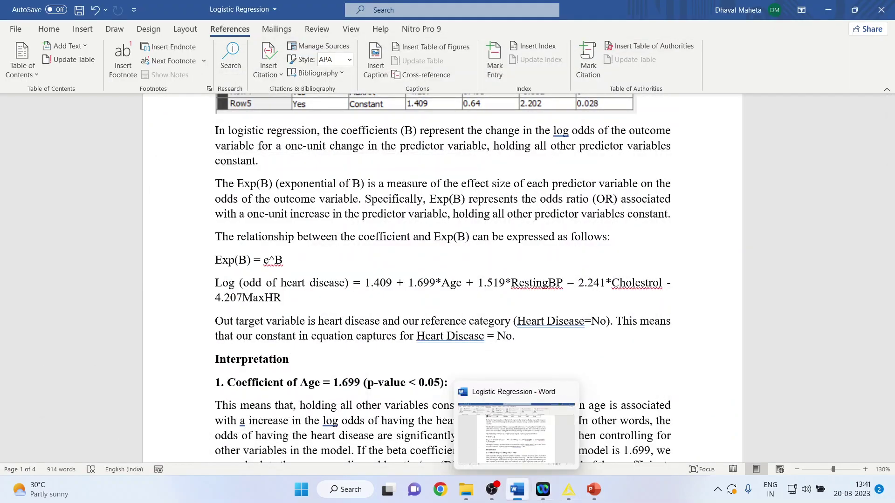
scroll(443, 279, "down", 1)
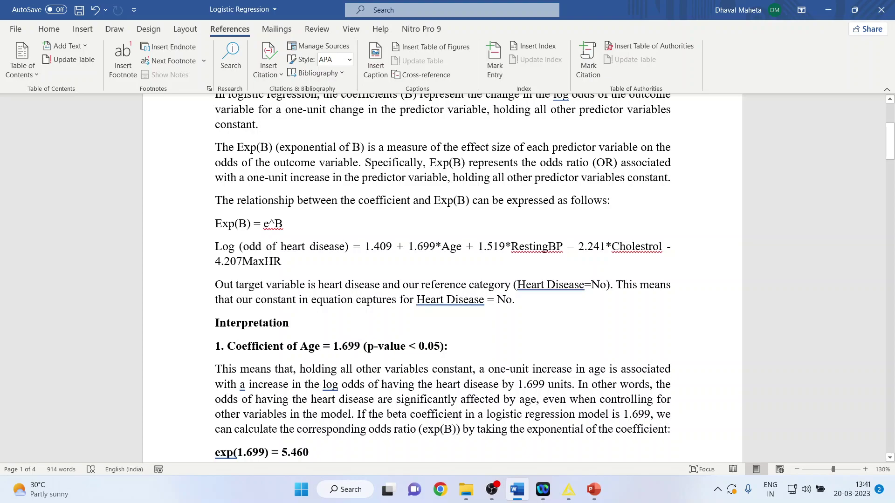
scroll(443, 280, "up", 3)
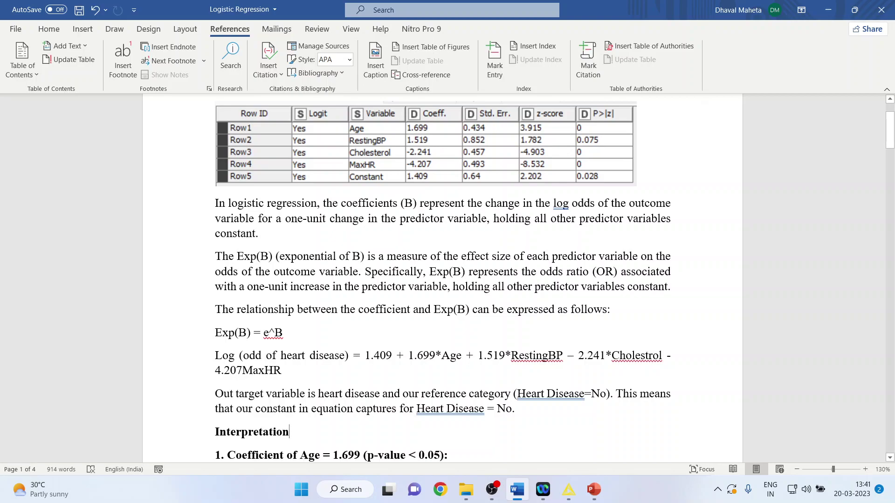
key("ctrl+equal")
scroll(442, 280, "down", 3)
scroll(442, 280, "down", 4)
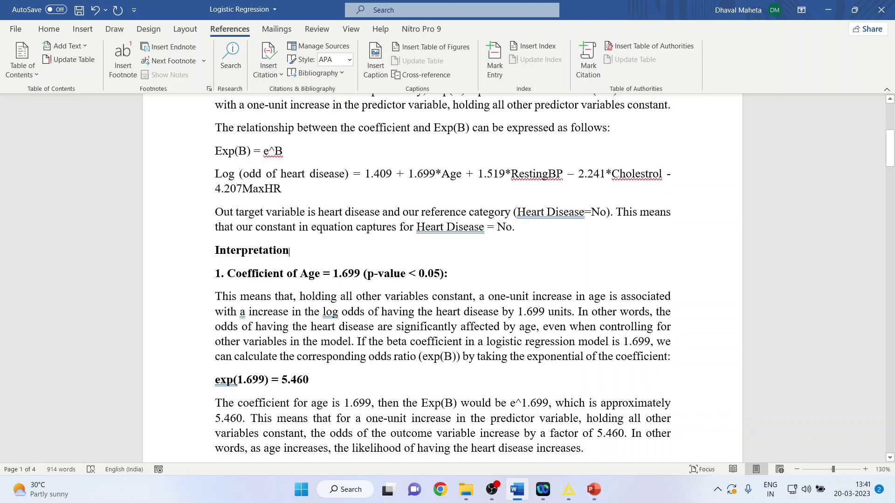
left_click_drag(409, 174, 436, 174)
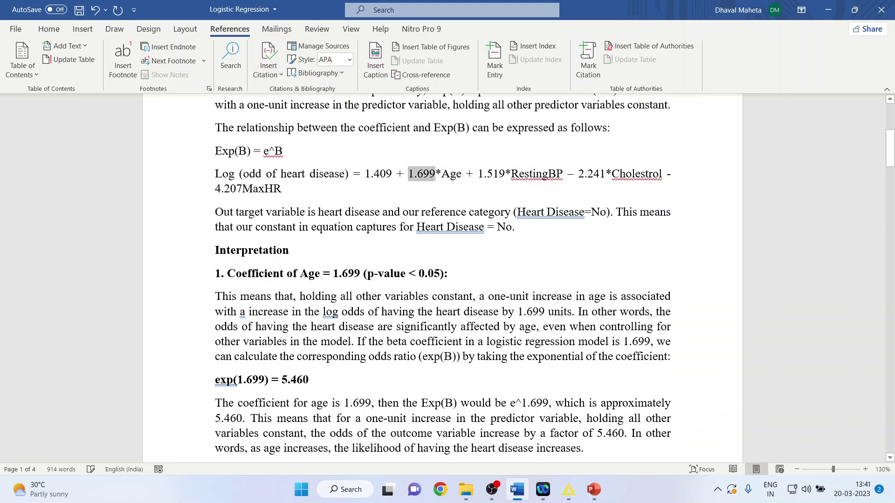
scroll(545, 276, "up", 4)
scroll(545, 276, "up", 5)
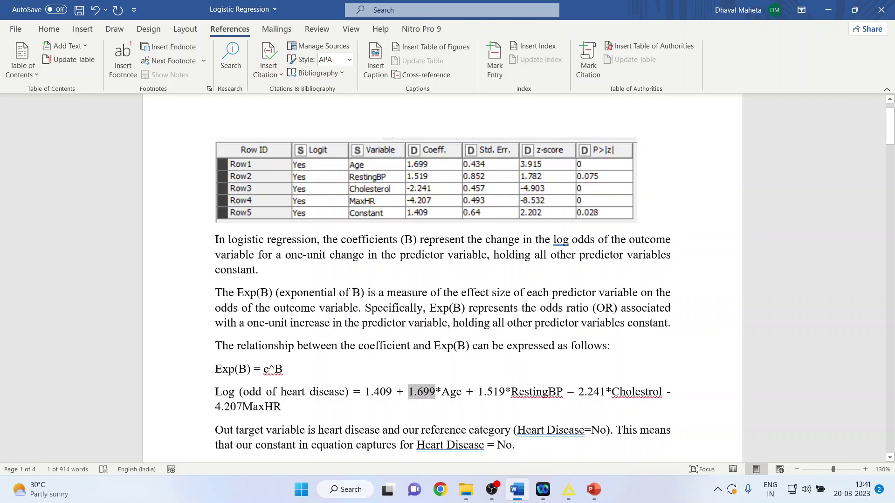
scroll(443, 279, "down", 5)
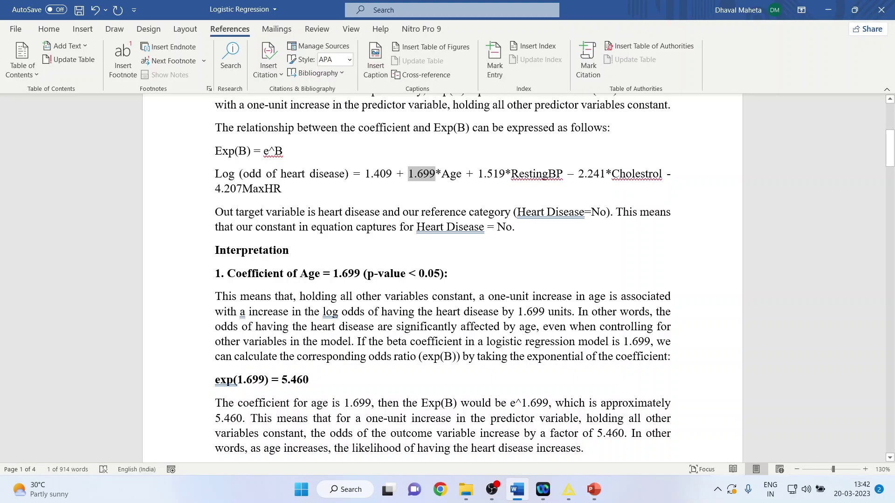
Examine the interpretation of the Age coefficient and relate its log-odds change to the Age term in the equation.
left_click_drag(363, 273, 333, 274)
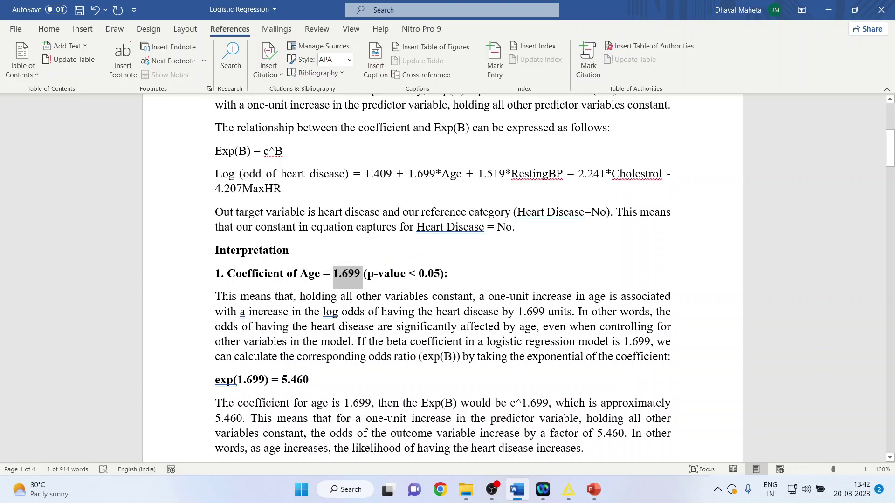
double_click(532, 312)
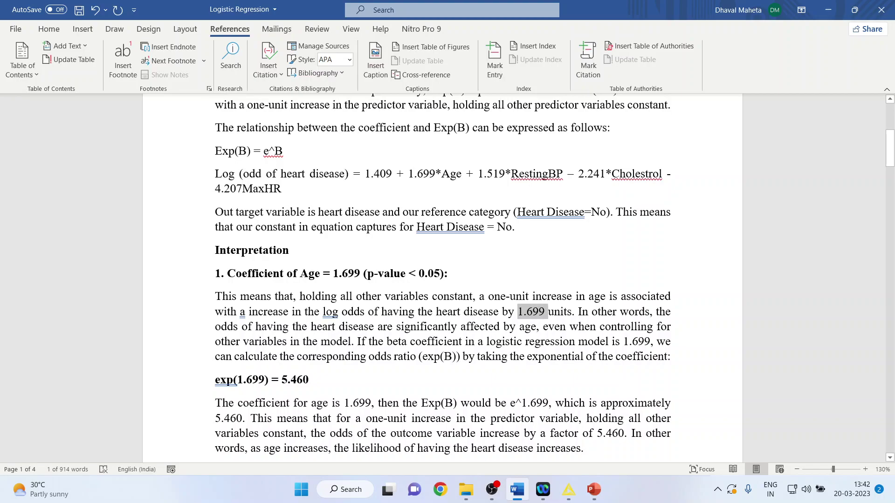
scroll(443, 279, "up", 3)
left_click_drag(435, 246, 408, 246)
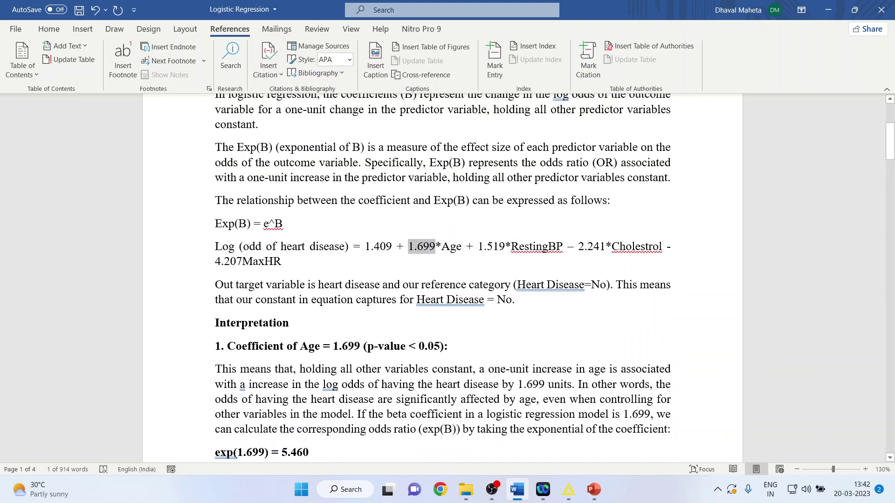
scroll(442, 279, "down", 6)
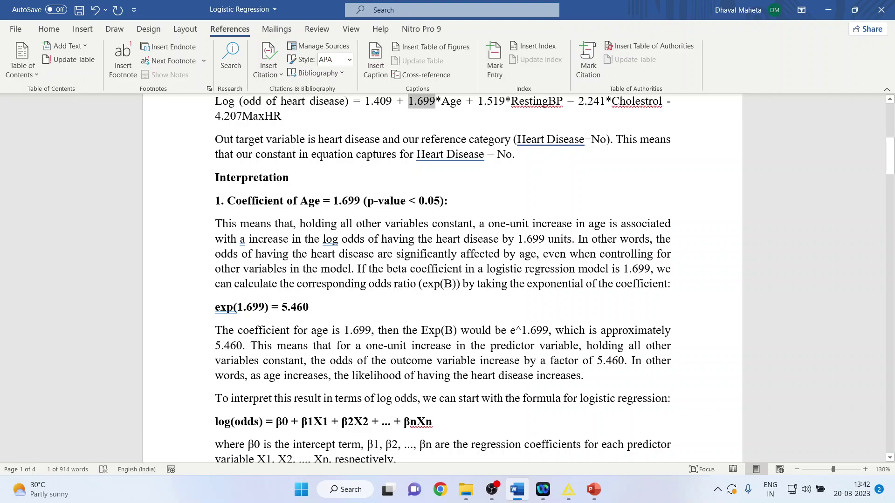
left_click_drag(362, 201, 334, 201)
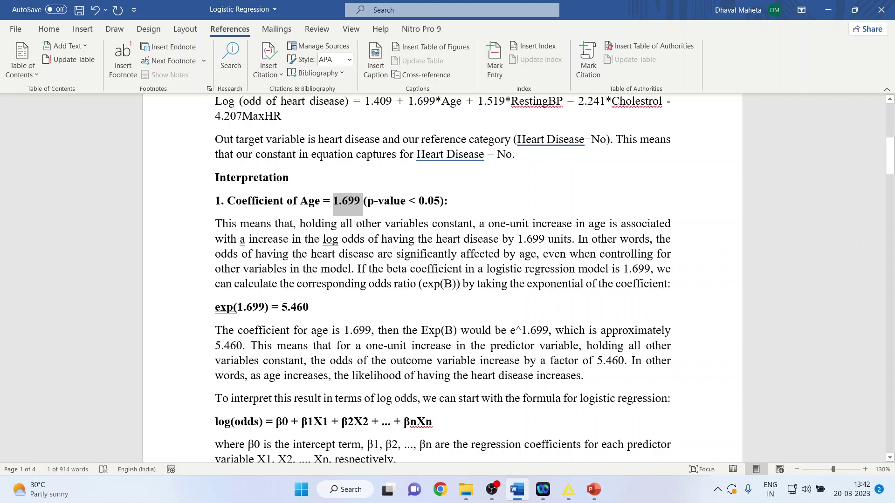
left_click(363, 202)
left_click_drag(362, 203, 334, 203)
Examine the exp(B) calculation for Age and the odds ratio explanation below it.
left_click(310, 307)
scroll(443, 280, "down", 3)
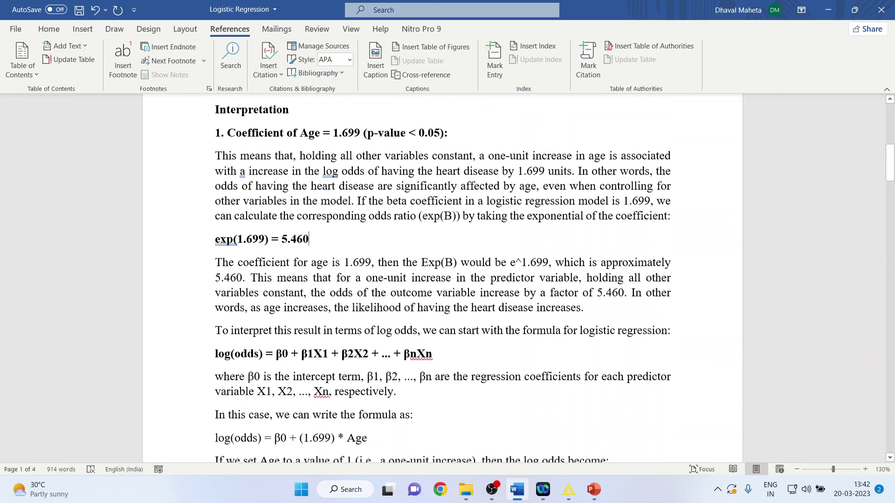
left_click_drag(371, 258, 343, 257)
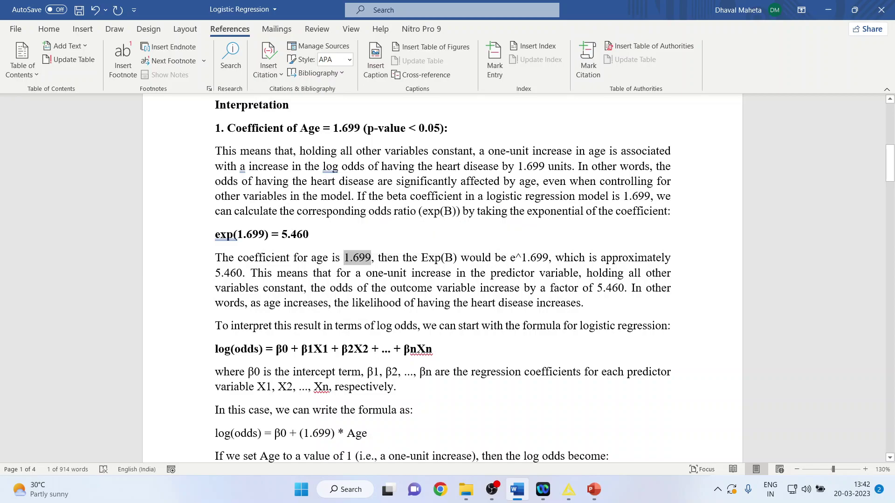
left_click_drag(243, 273, 215, 273)
left_click(348, 288)
scroll(443, 280, "down", 3)
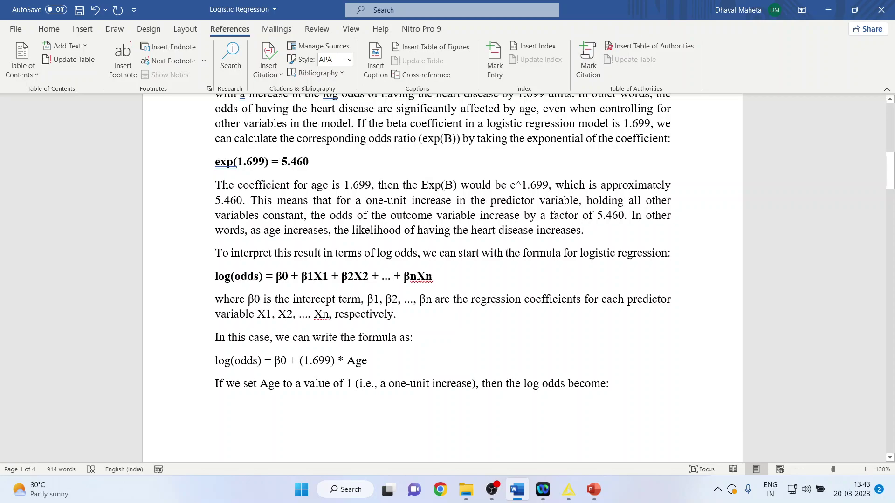
left_click_drag(308, 162, 281, 163)
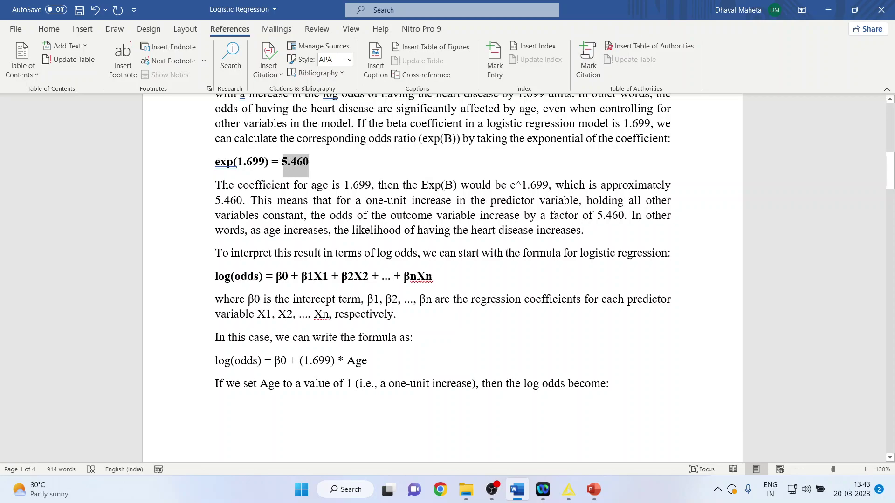
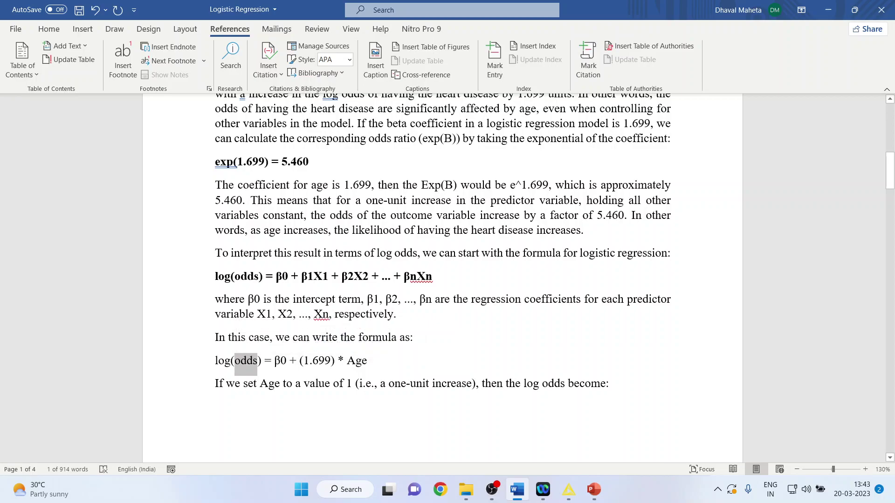
Read how the log-odds formula is evaluated for a one-unit increase in Age in the Word document.
scroll(442, 279, "down", 5)
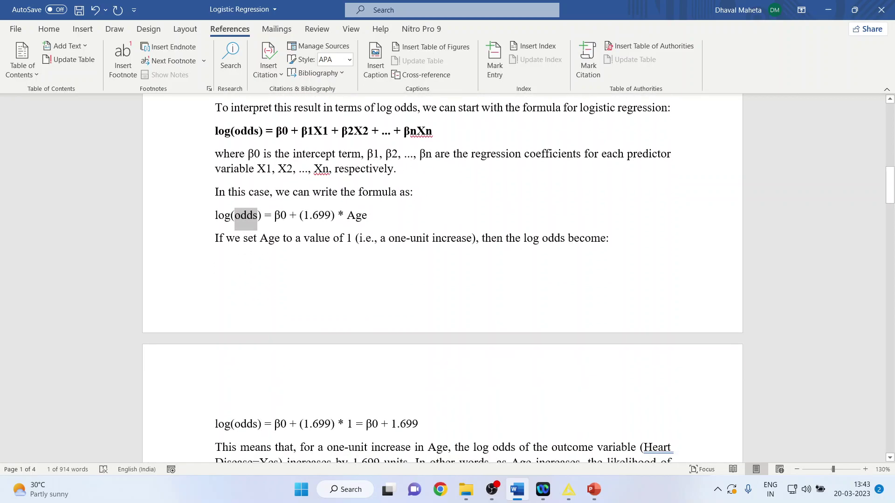
scroll(443, 279, "down", 3)
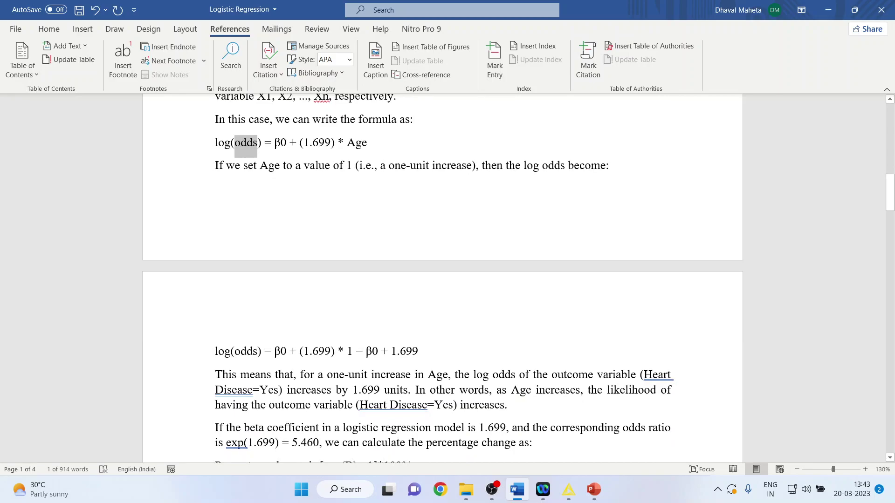
scroll(443, 279, "down", 3)
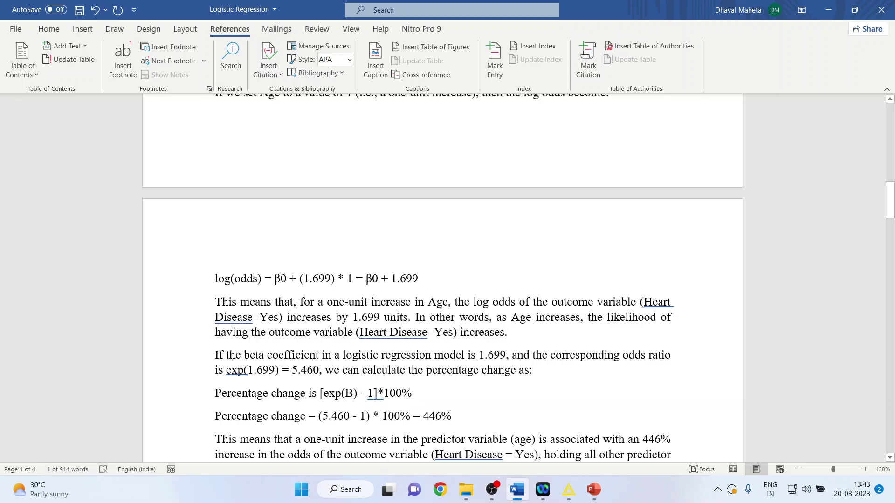
scroll(443, 280, "down", 3)
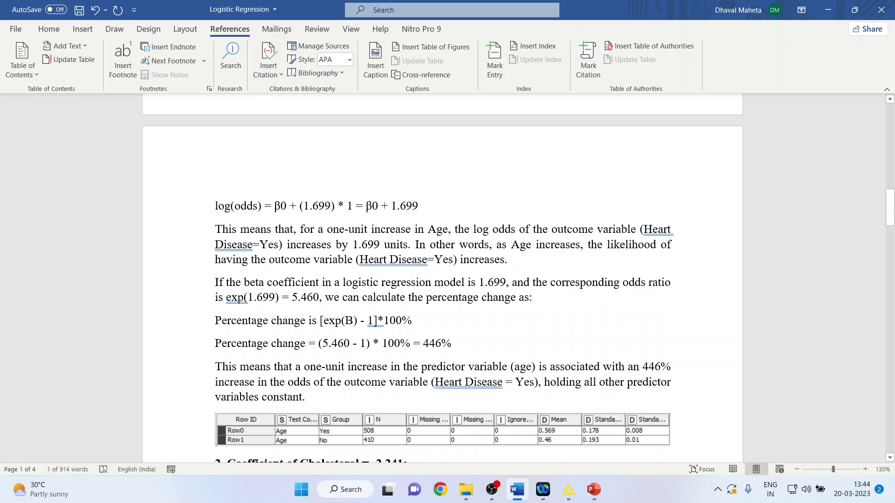
Examine the percentage change calculation for Age, relating the beta coefficient and odds ratio to the [exp(B) - 1]*100% formula.
left_click_drag(506, 283, 479, 282)
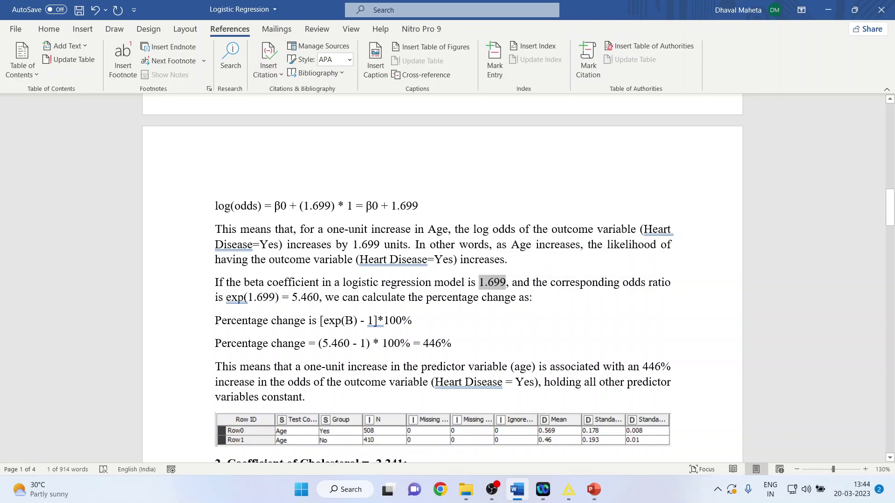
left_click_drag(320, 298, 291, 298)
scroll(443, 280, "down", 3)
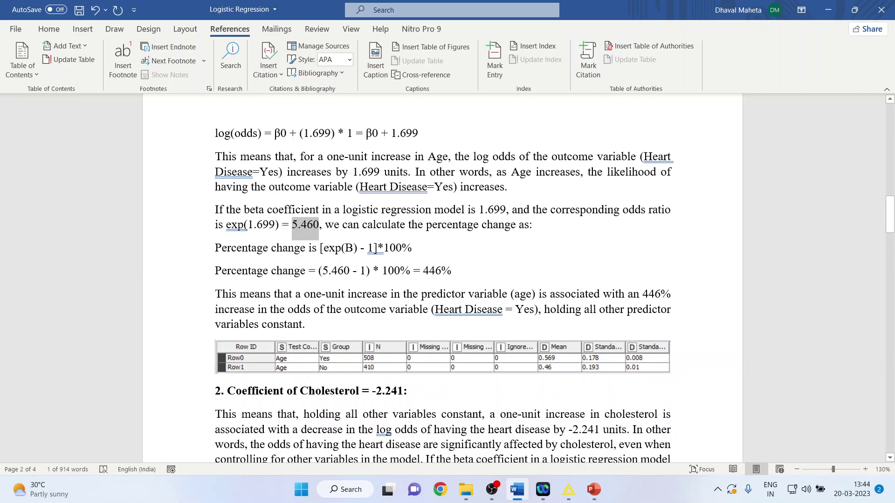
left_click_drag(323, 247, 373, 248)
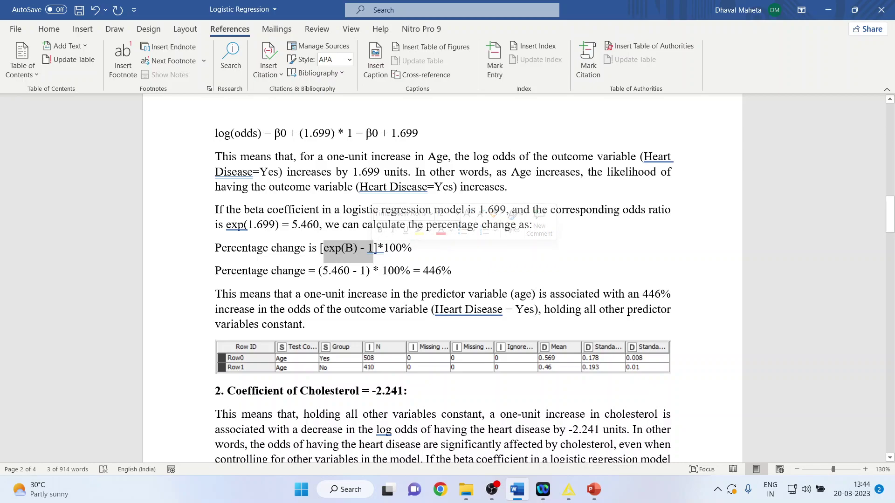
left_click_drag(441, 271, 420, 271)
scroll(425, 229, "down", 3)
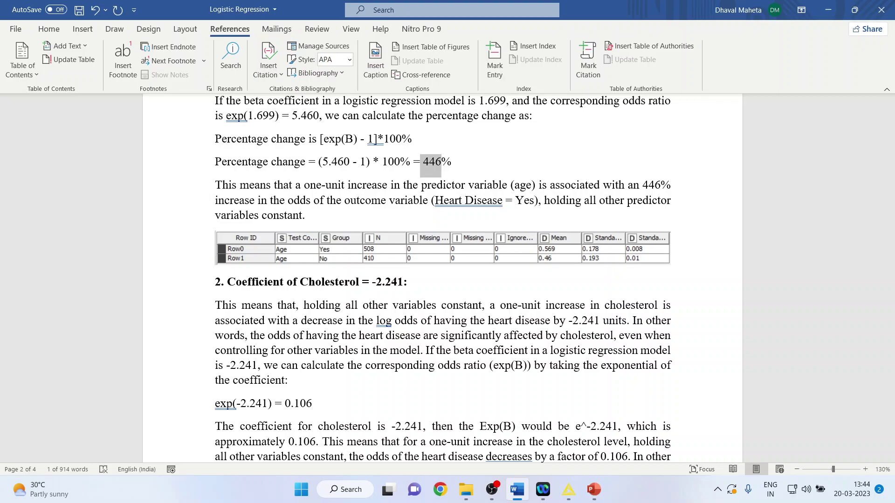
Switch to KNIME, closing the Coefficients and Statistics table and the Logistic Regression Learner configuration.
mouse_move(569, 489)
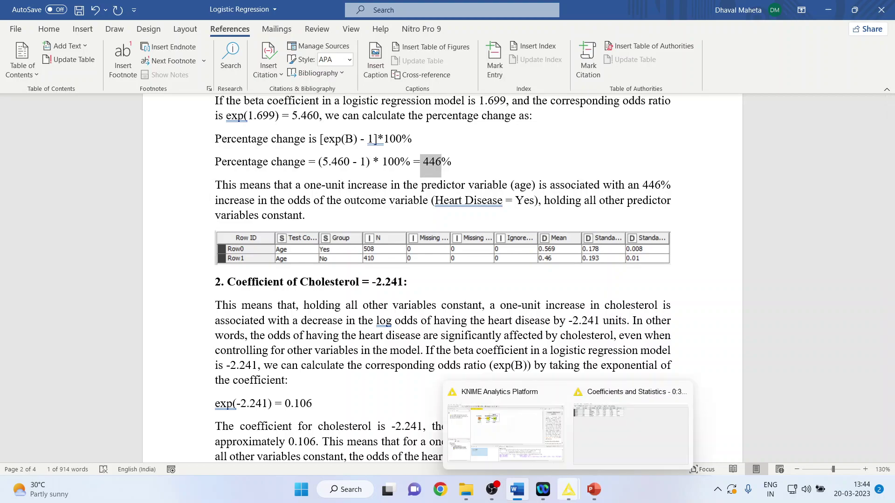
left_click(630, 433)
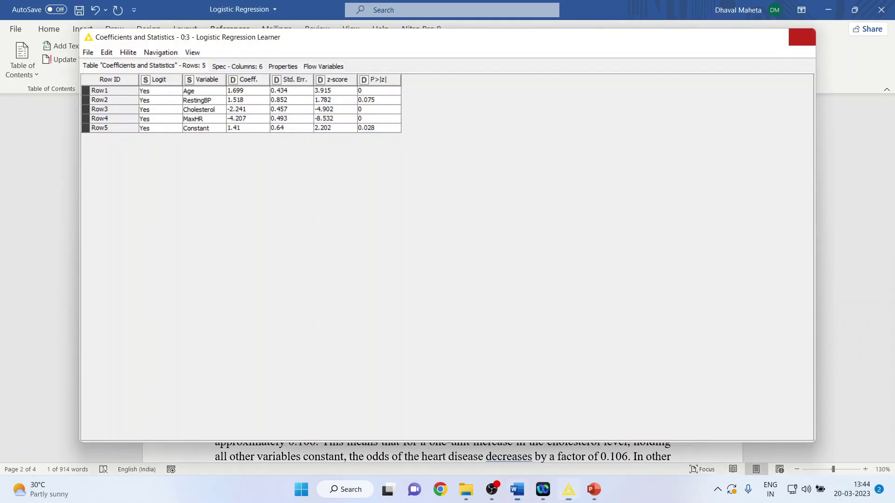
left_click(802, 35)
left_click(569, 490)
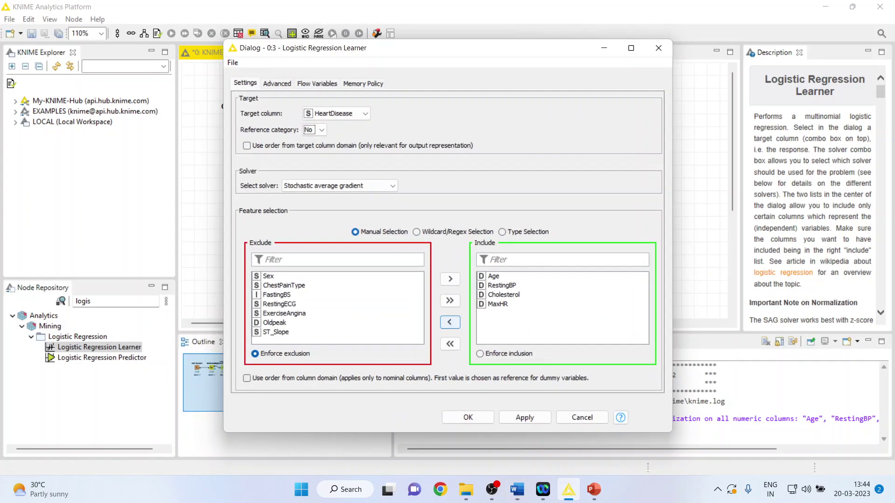
left_click(659, 48)
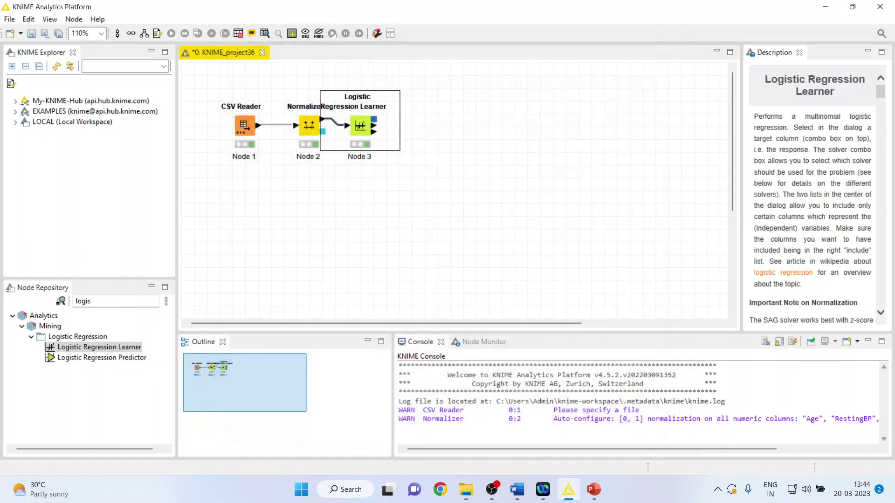
Shift the Logistic Regression Learner away from the Normalizer, search the node repository for "t-tes", and add an Independent groups t-test node.
left_click_drag(360, 126, 386, 114)
left_click(109, 301)
key("BackSpace")
key("BackSpace")
key("BackSpace")
key("BackSpace")
key("BackSpace")
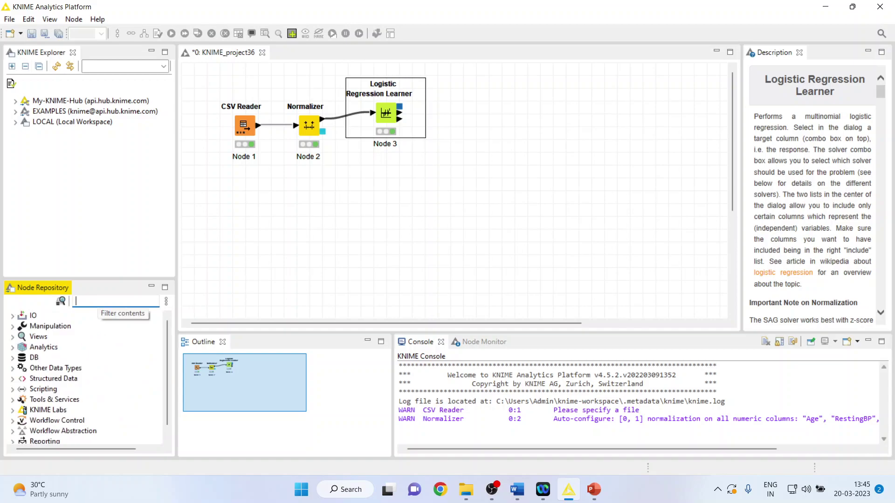
type("t-tes")
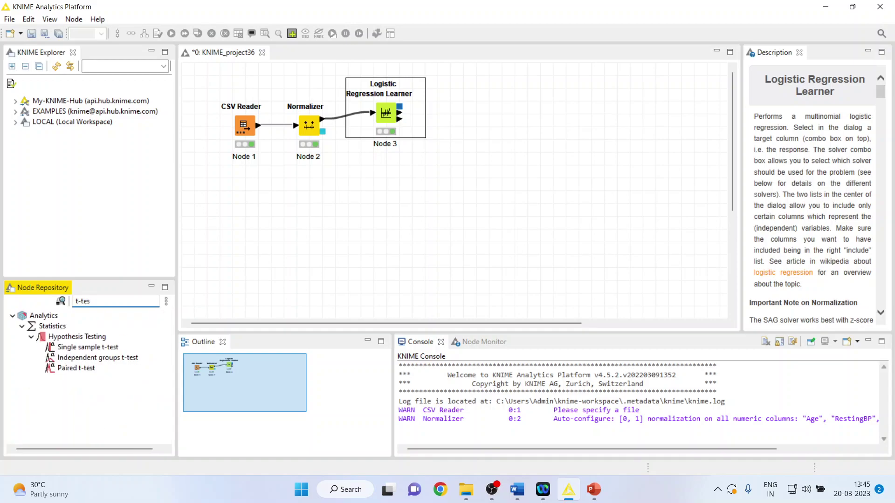
double_click(98, 357)
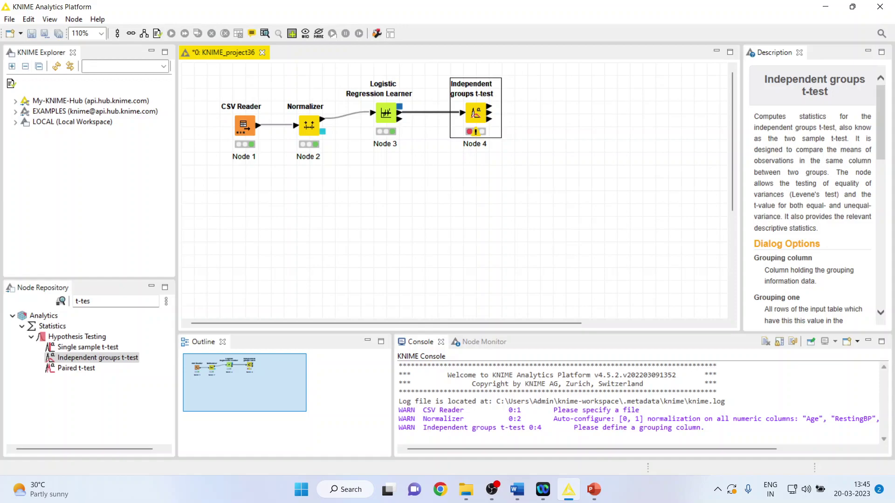
Delete the learner's connection to the t-test node, place that node below the learner, and feed it from the Normalizer's table output.
left_click(431, 117)
left_click(431, 113)
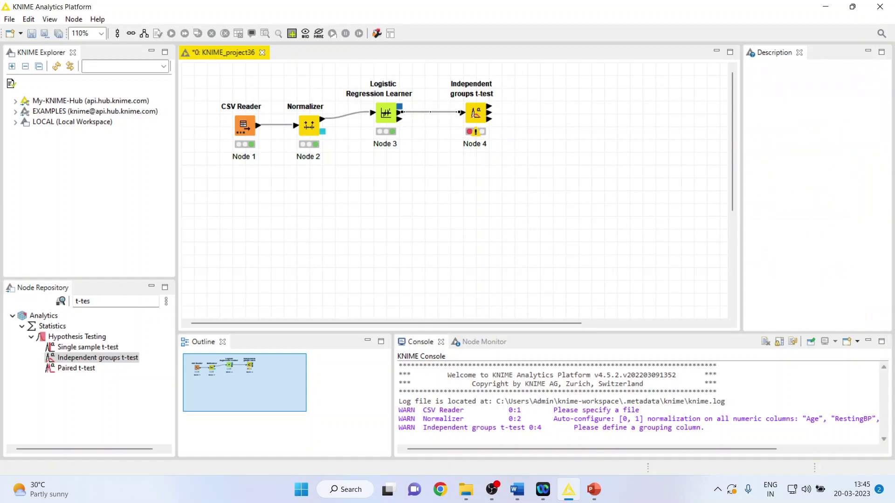
key("Delete")
left_click(510, 255)
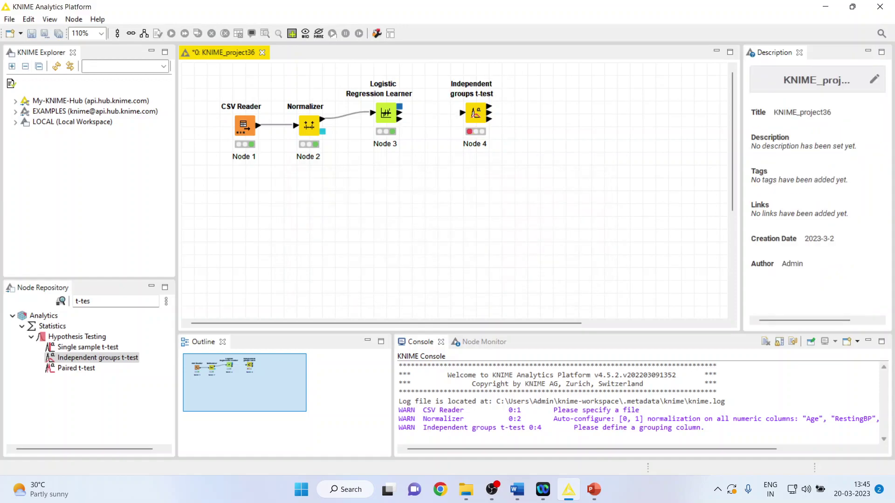
left_click_drag(475, 113, 424, 202)
left_click(309, 125)
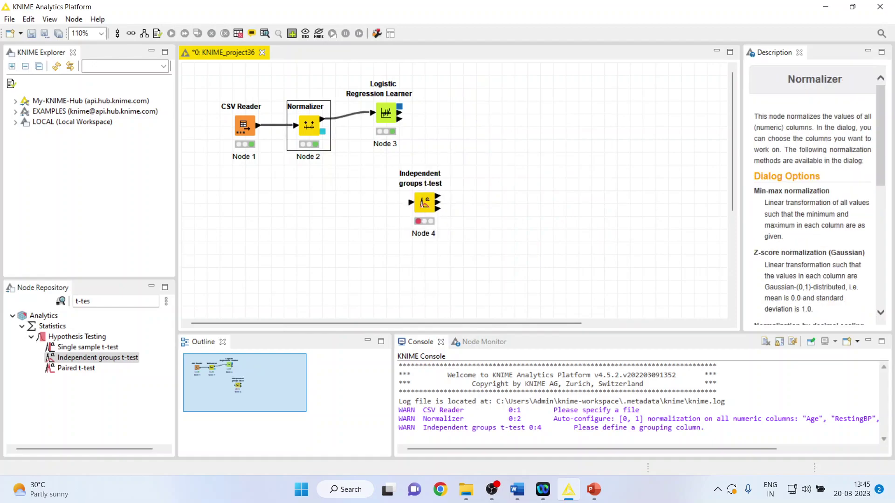
left_click_drag(322, 119, 410, 202)
left_click(424, 202)
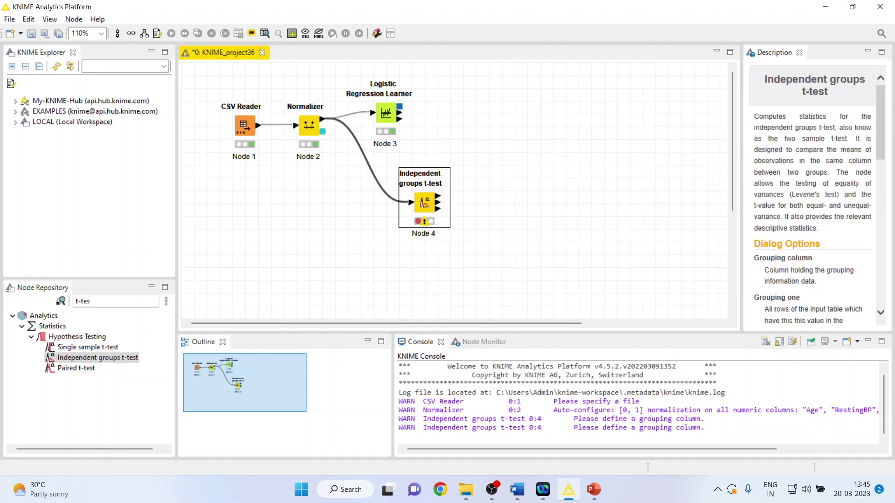
Configure the Independent groups t-test on HeartDisease with Yes as group one and No as group two.
right_click(422, 203)
left_click(448, 165)
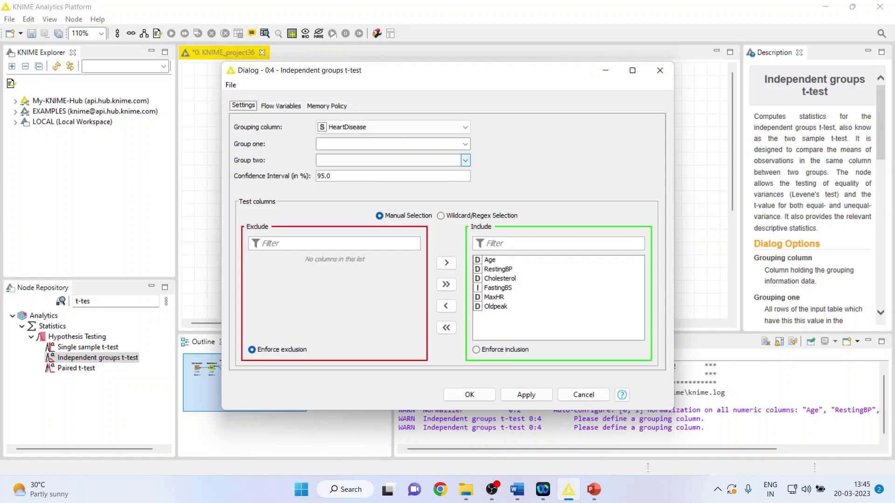
left_click(465, 144)
left_click(336, 160)
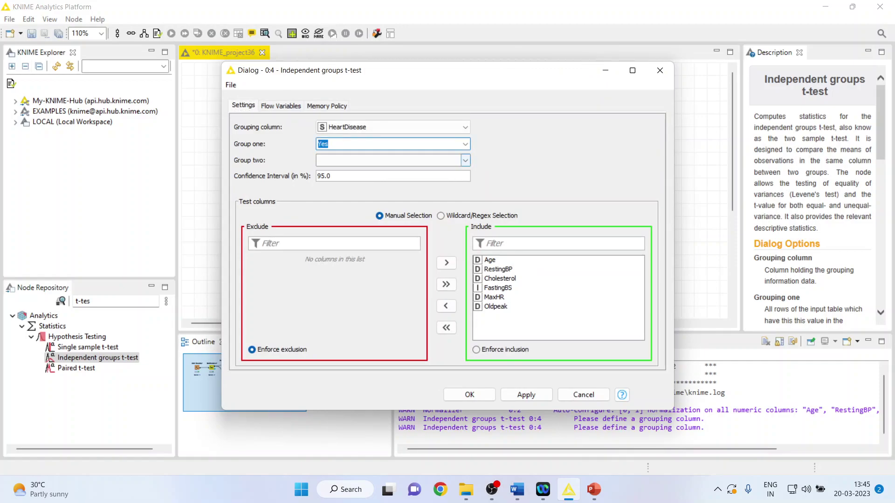
left_click(465, 160)
left_click(335, 171)
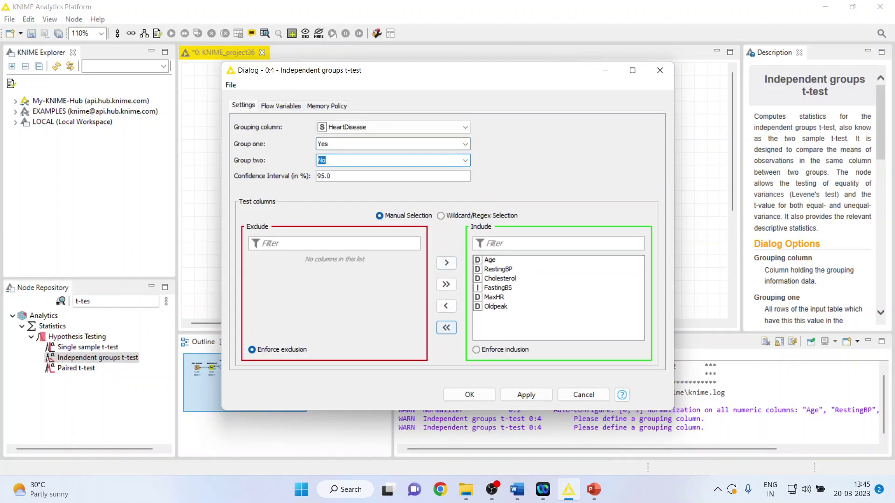
Exclude all test columns except Age and accept the t-test configuration.
left_click(446, 328)
left_click(266, 261)
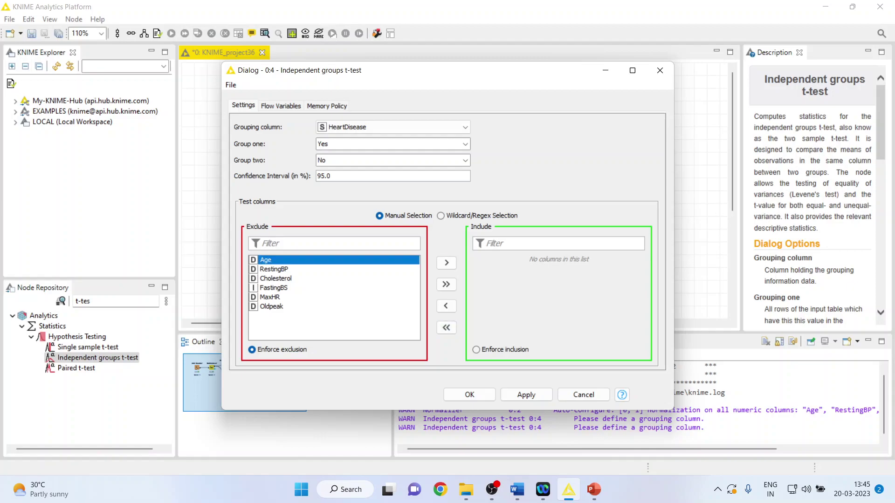
left_click(446, 263)
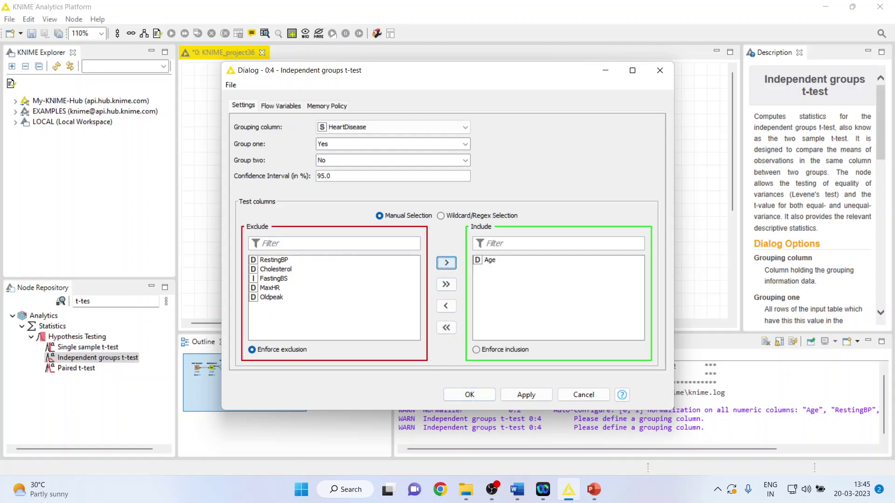
left_click(470, 395)
Execute the Independent groups t-test node and inspect the full two-tailed p-values in its result table.
right_click(428, 204)
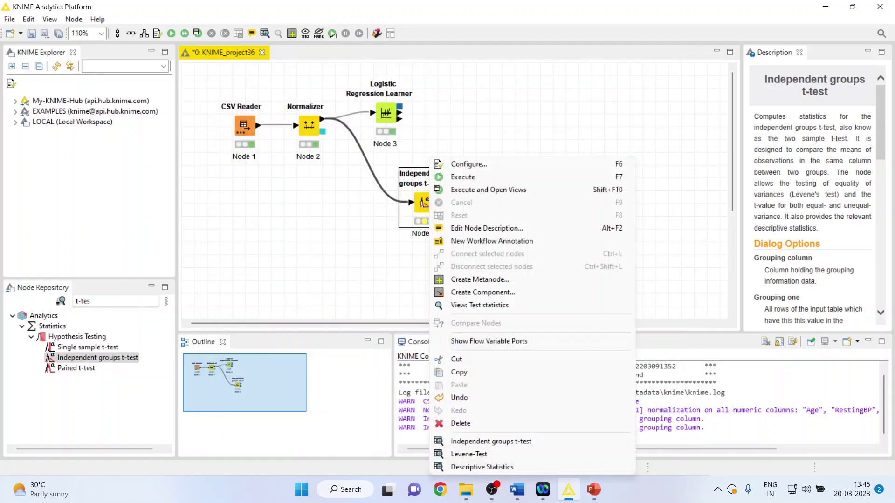
left_click(462, 177)
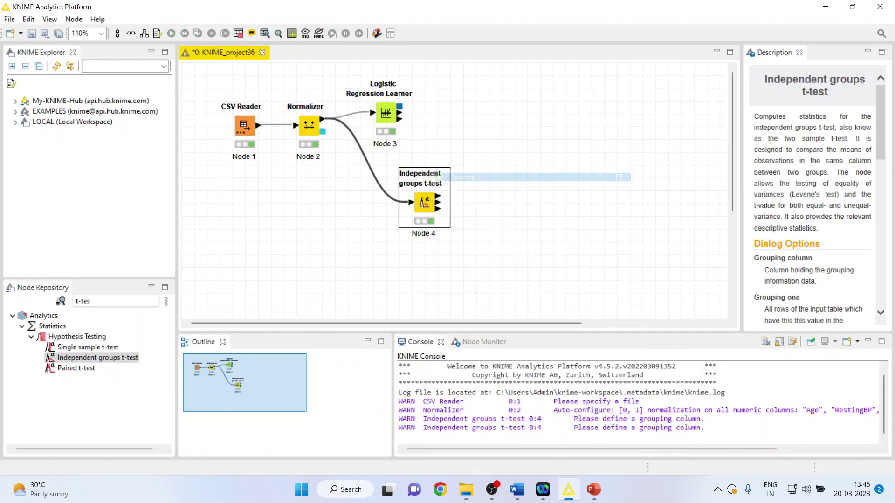
right_click(425, 199)
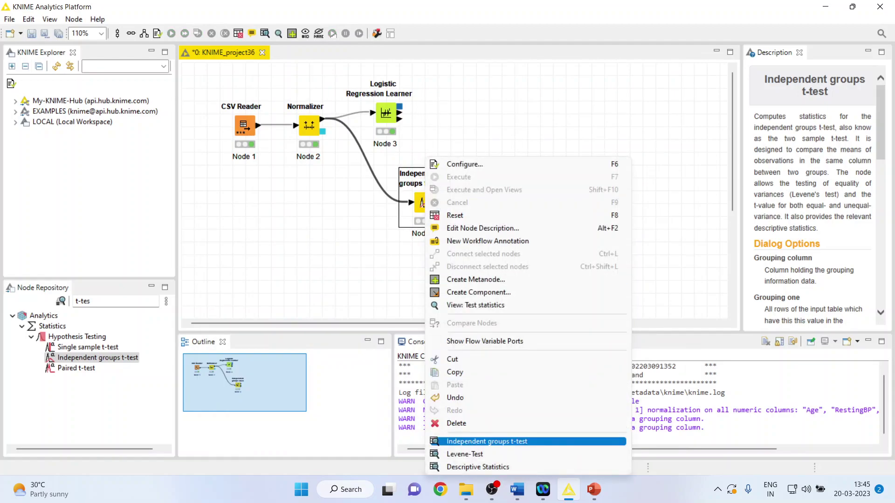
left_click(487, 442)
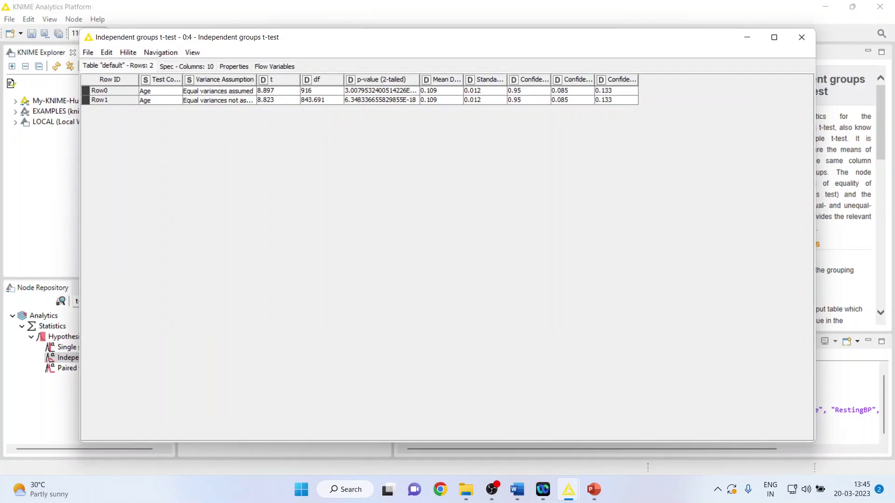
left_click_drag(420, 79, 482, 79)
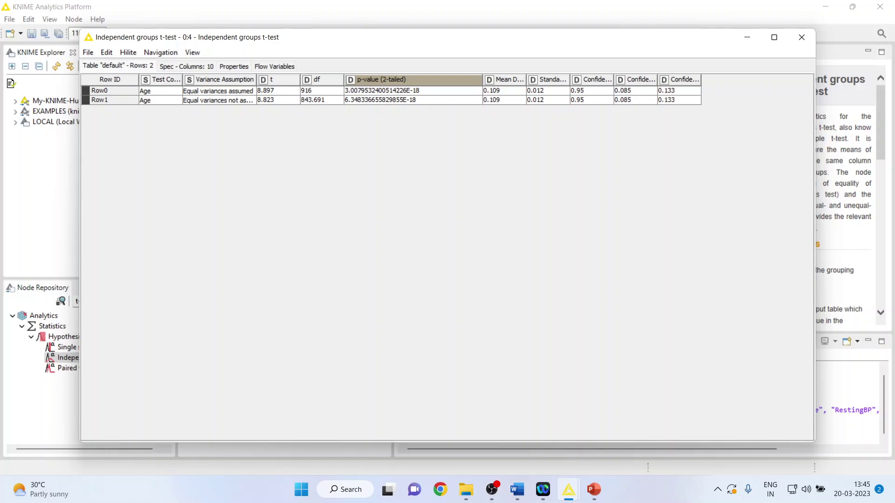
left_click(802, 37)
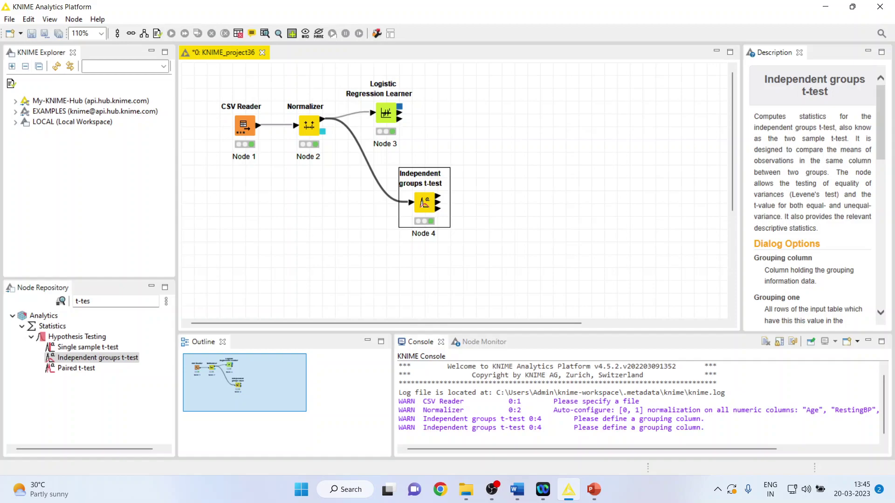
Open the t-test node's Descriptive Statistics output and examine the mean Age of the Yes group.
right_click(432, 202)
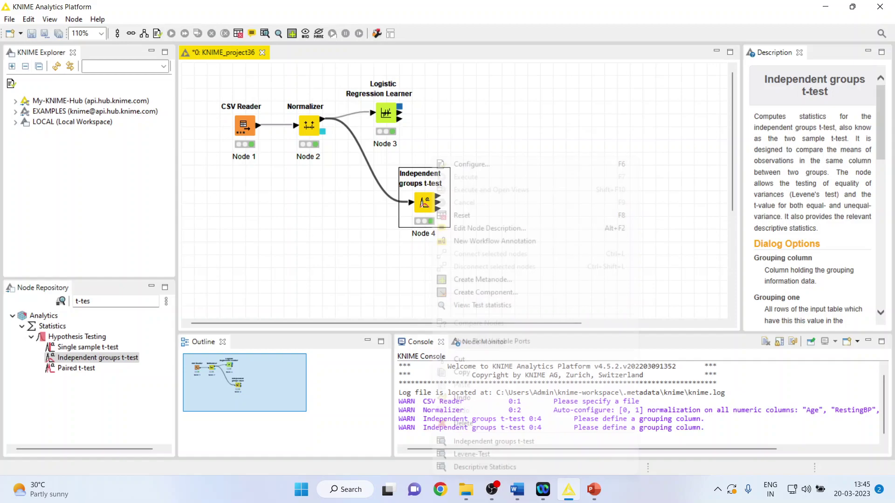
key("Down")
key("Down")
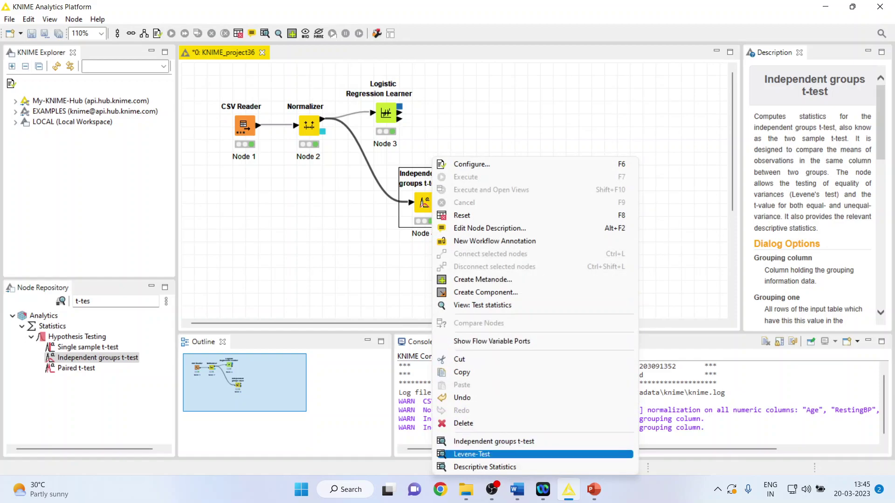
key("Return")
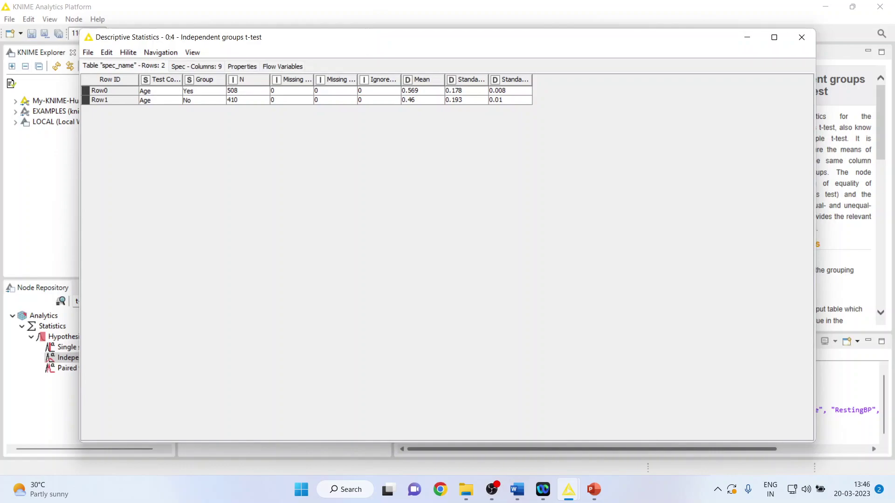
left_click(204, 91)
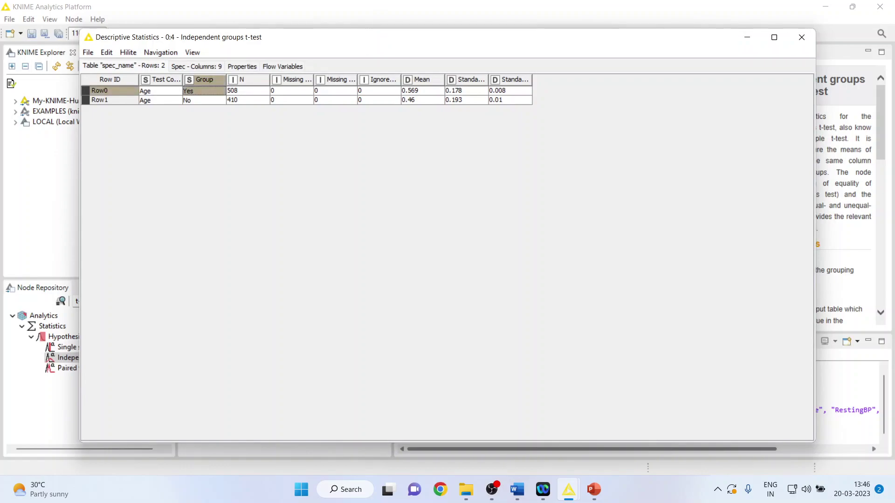
left_click(423, 91)
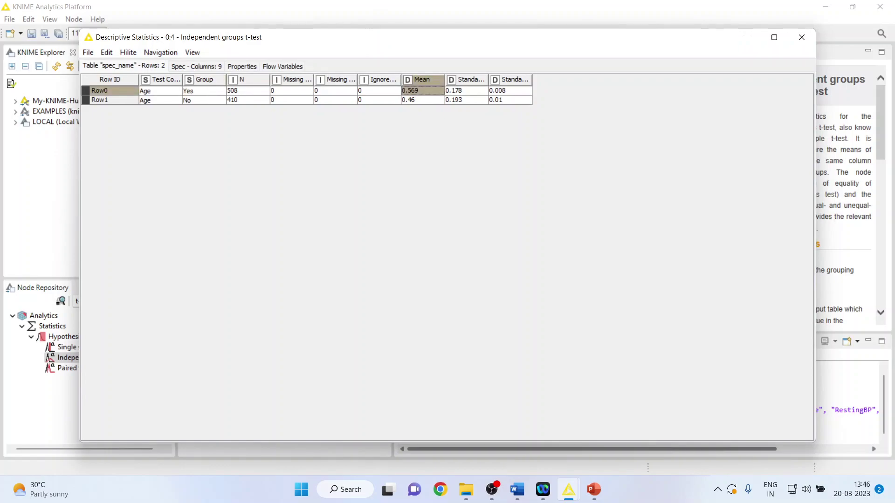
Examine the No group's mean Age in the Descriptive Statistics table and minimize the table window.
left_click(204, 100)
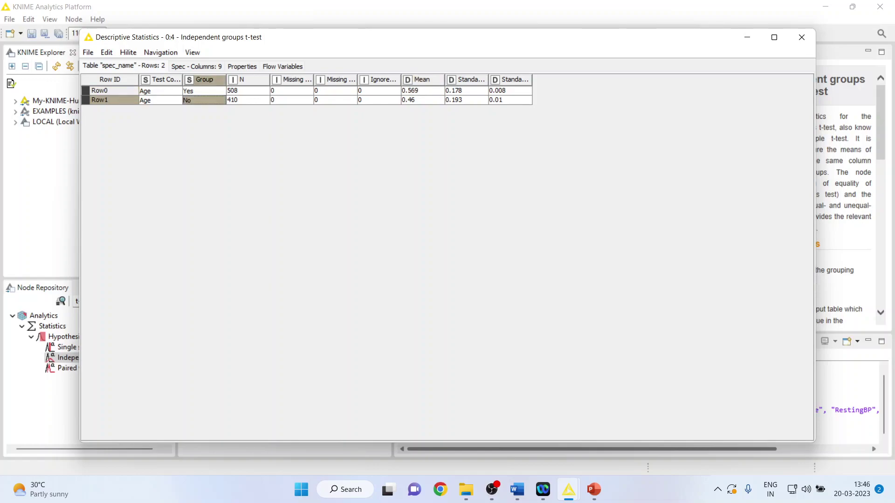
left_click(423, 100)
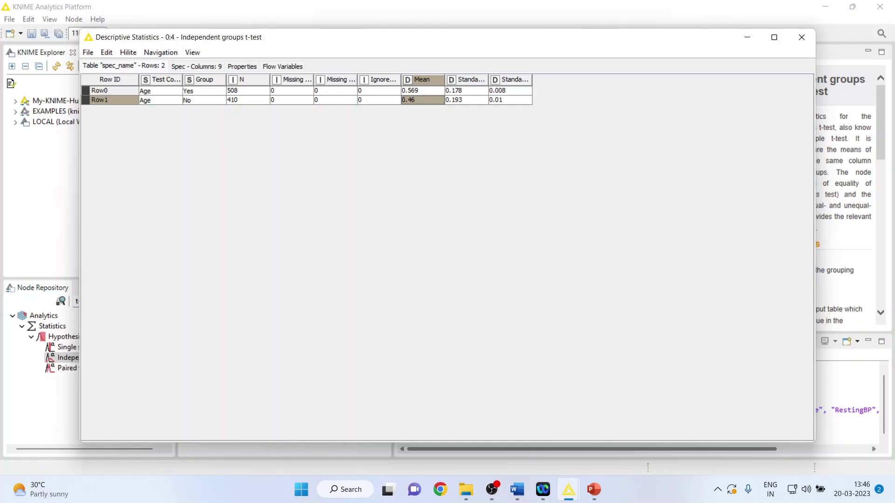
left_click(747, 38)
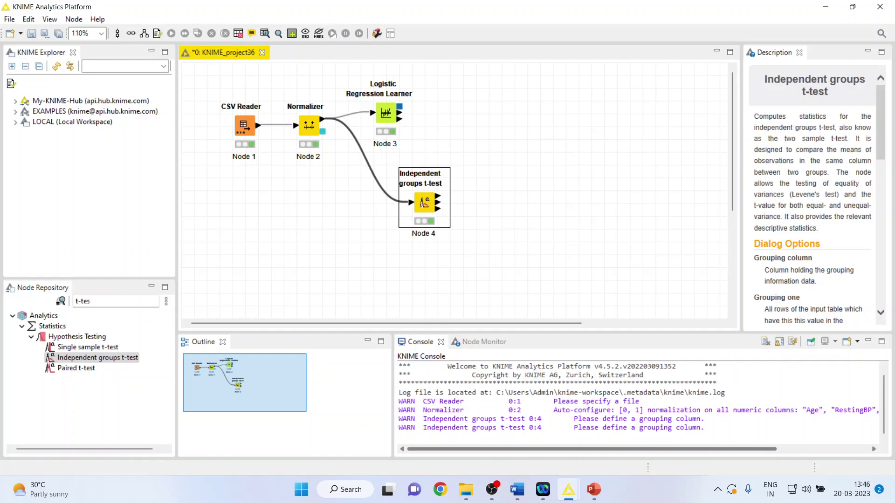
Switch to the Logistic Regression document in Word and review how the Cholesterol coefficient affects the log odds of heart disease.
left_click(517, 489)
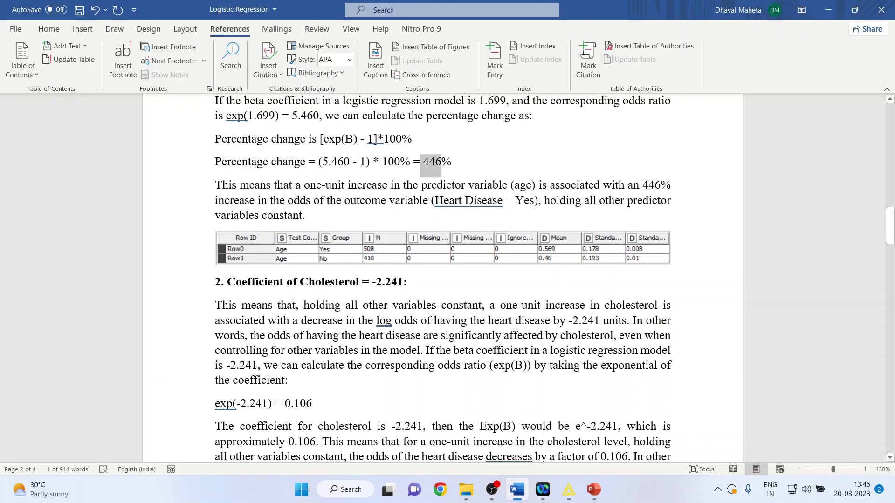
scroll(442, 280, "up", 20)
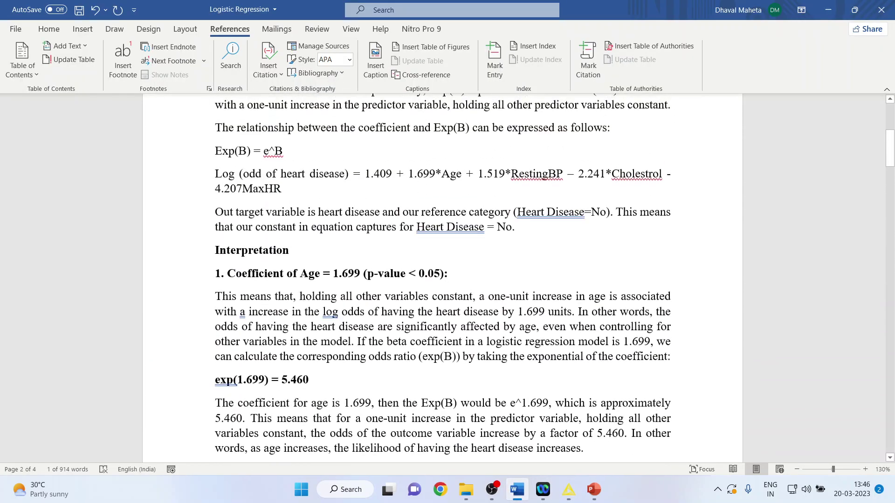
scroll(443, 280, "up", 1)
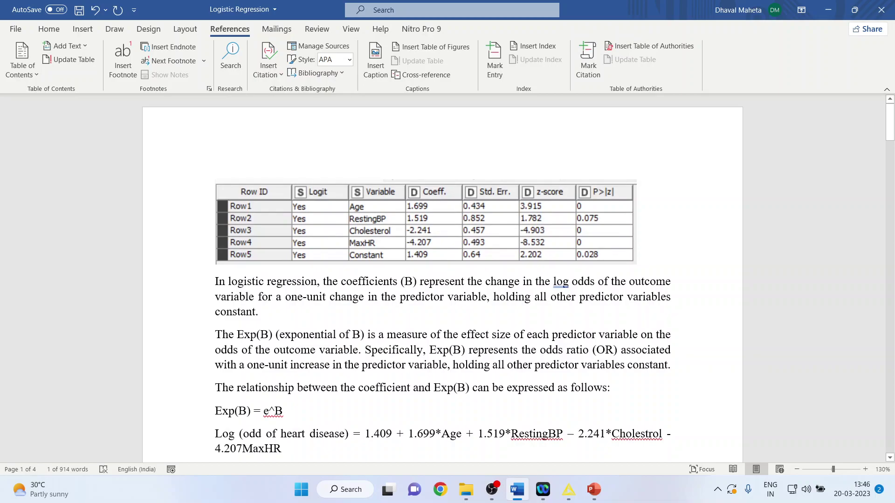
scroll(442, 280, "down", 20)
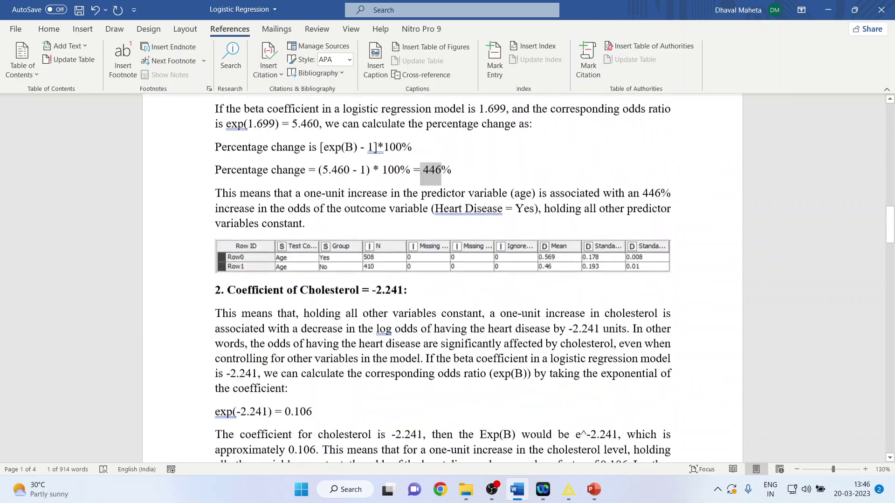
scroll(443, 279, "up", 3)
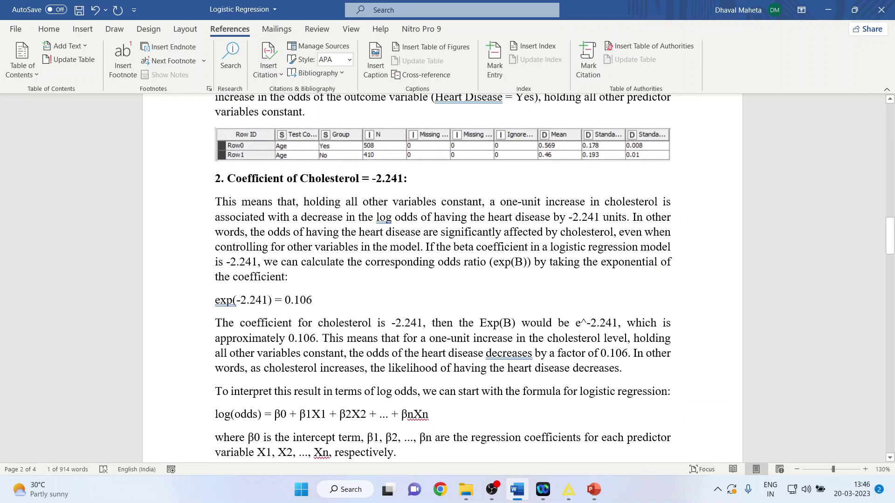
left_click_drag(372, 179, 403, 179)
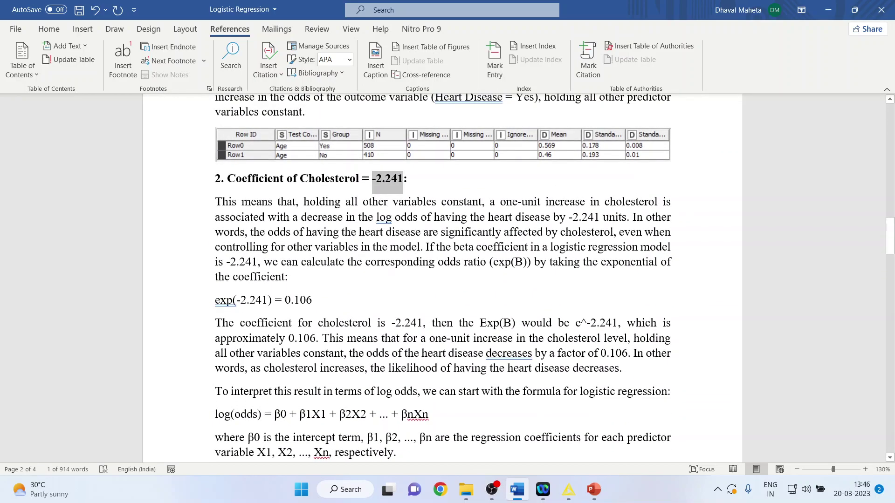
left_click(392, 217)
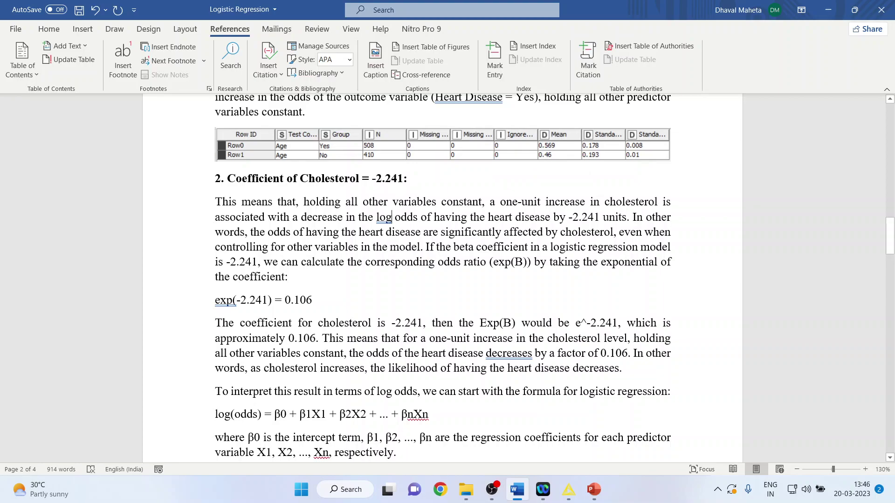
left_click_drag(347, 202, 552, 217)
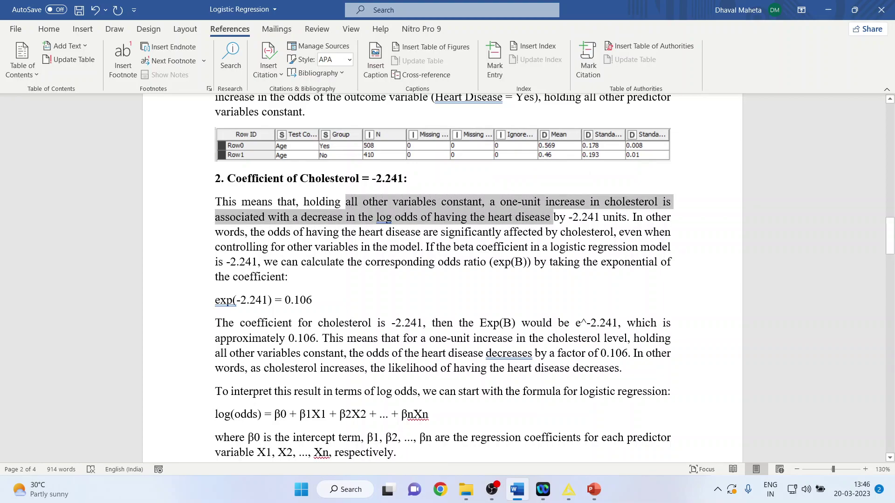
left_click(484, 232)
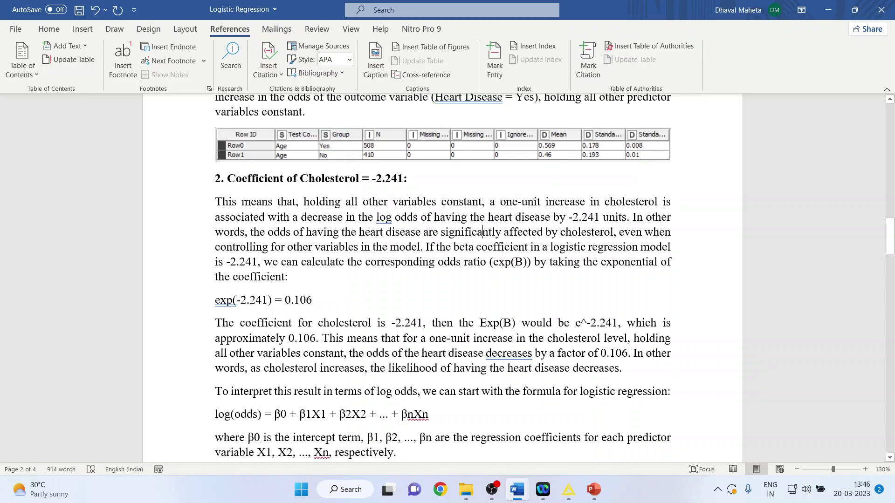
left_click_drag(569, 217, 602, 217)
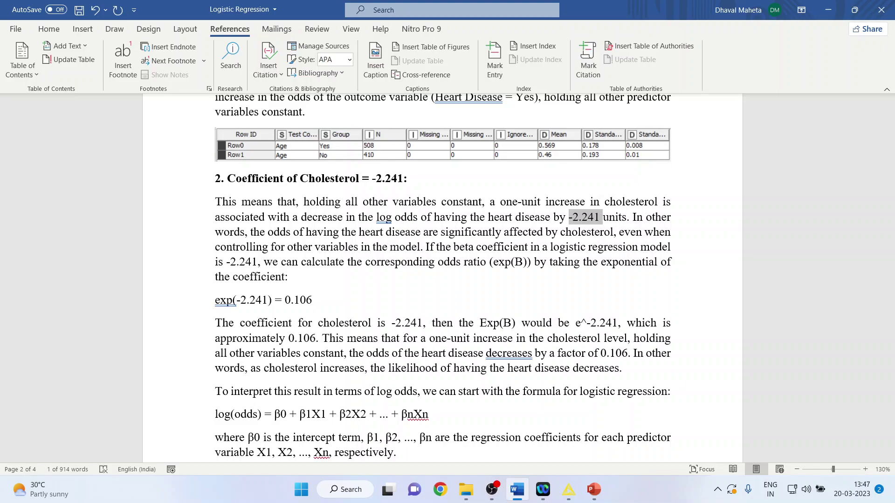
key("Delete")
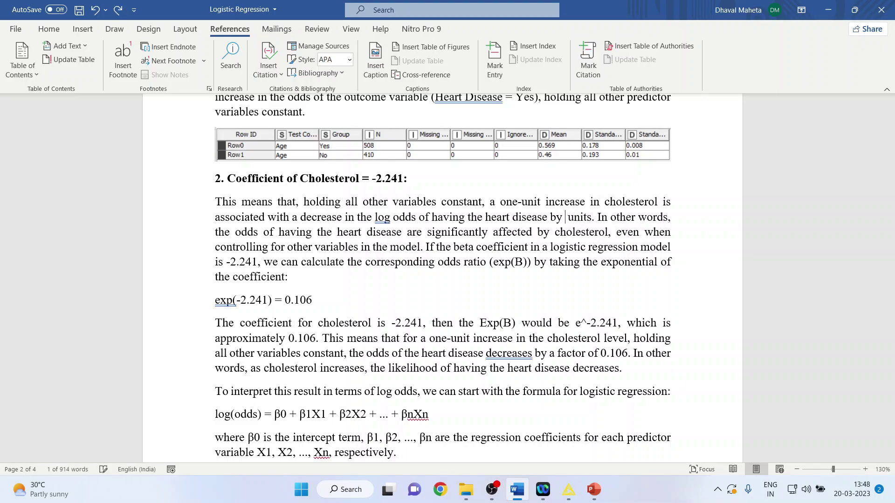
key("ctrl+z")
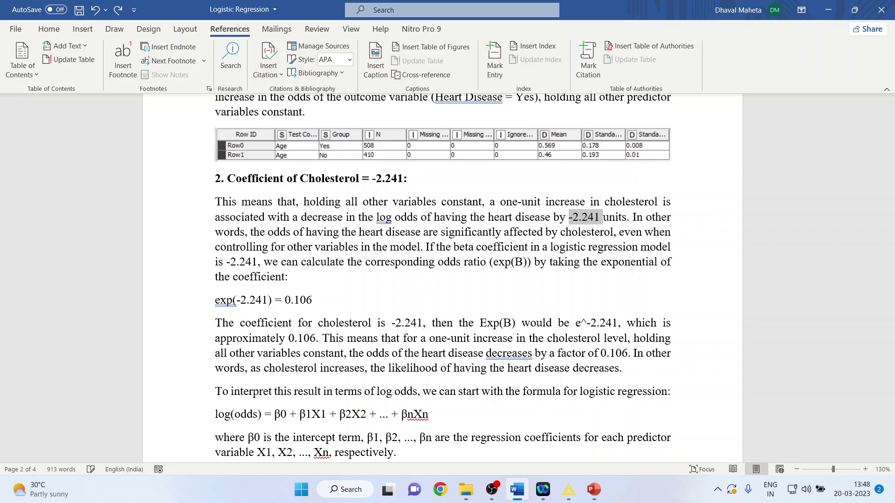
left_click(583, 262)
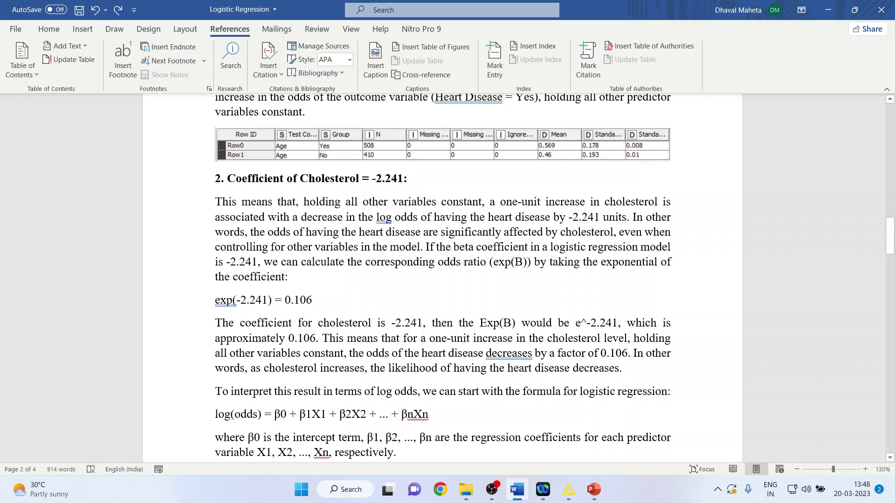
Review the significance of cholesterol and the interpretation of its odds ratio, exp(-2.241), in the Coefficient of Cholesterol section.
left_click_drag(306, 232, 587, 247)
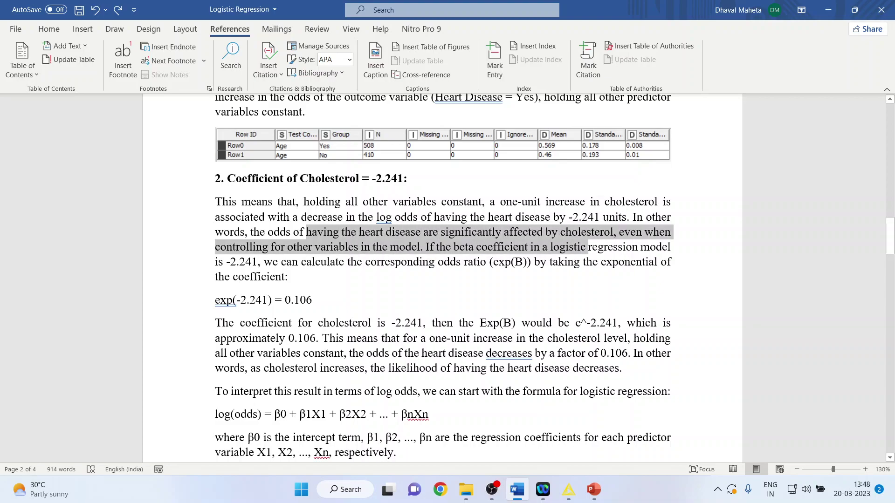
left_click(588, 247)
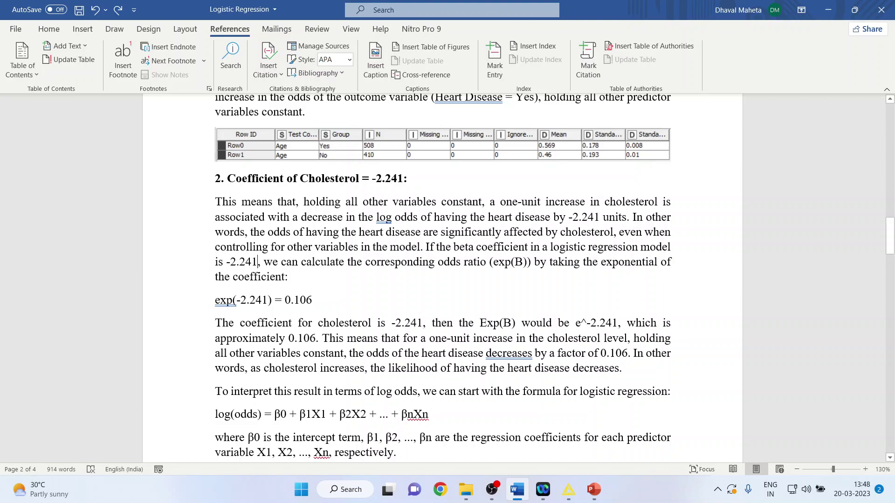
scroll(443, 280, "down", 3)
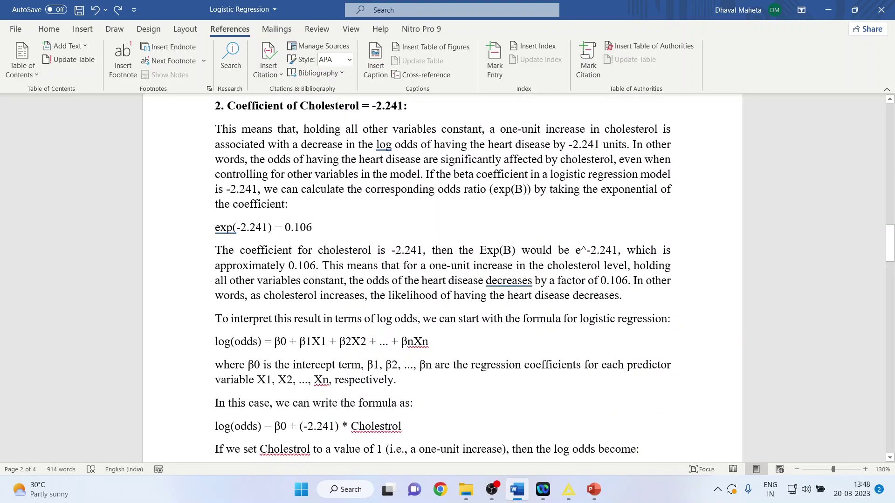
left_click_drag(215, 227, 317, 228)
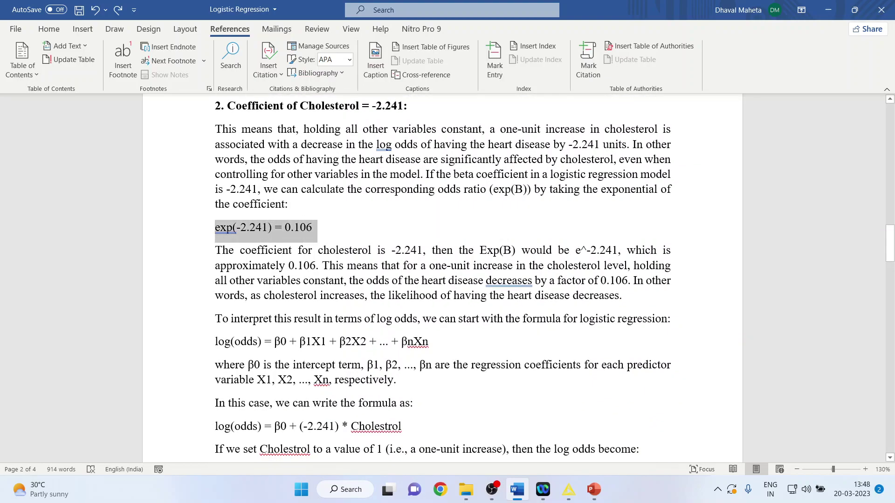
scroll(443, 279, "down", 1)
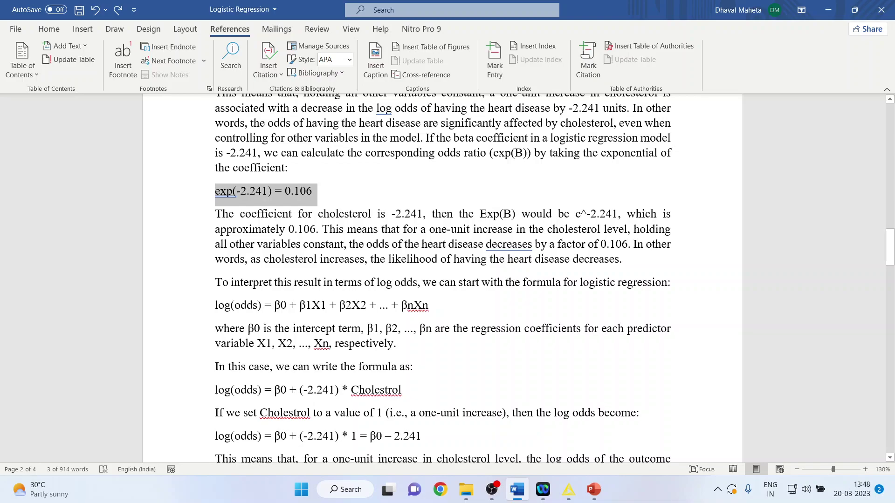
left_click_drag(576, 214, 618, 214)
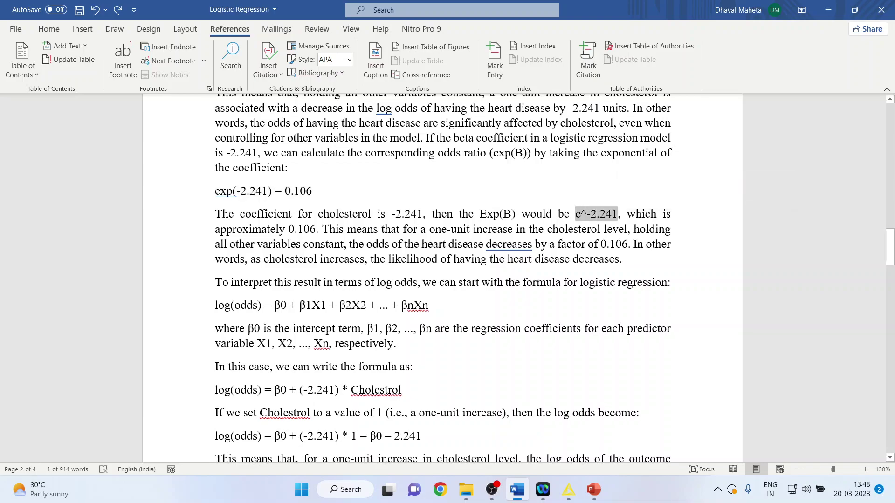
double_click(303, 229)
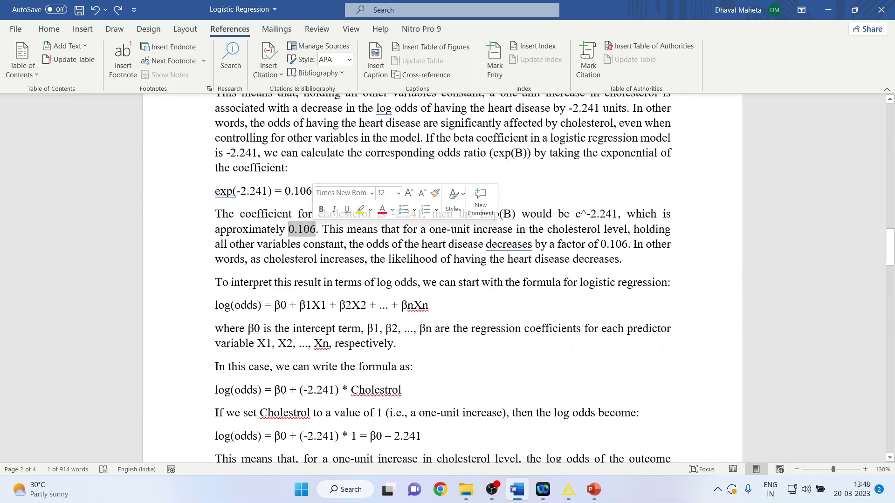
double_click(296, 192)
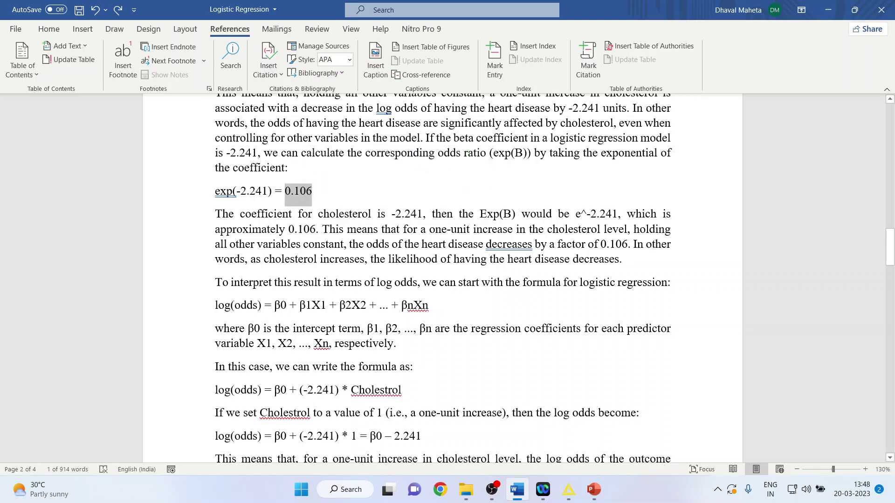
scroll(295, 192, "down", 2)
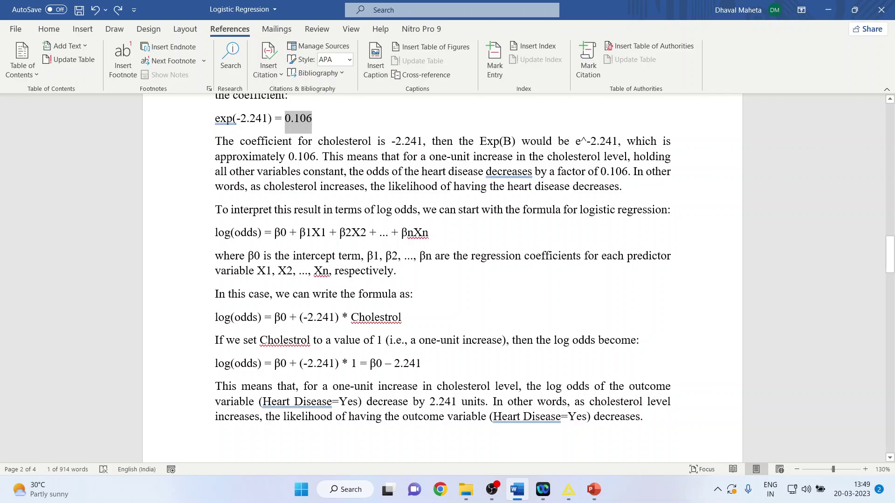
left_click_drag(600, 171, 628, 171)
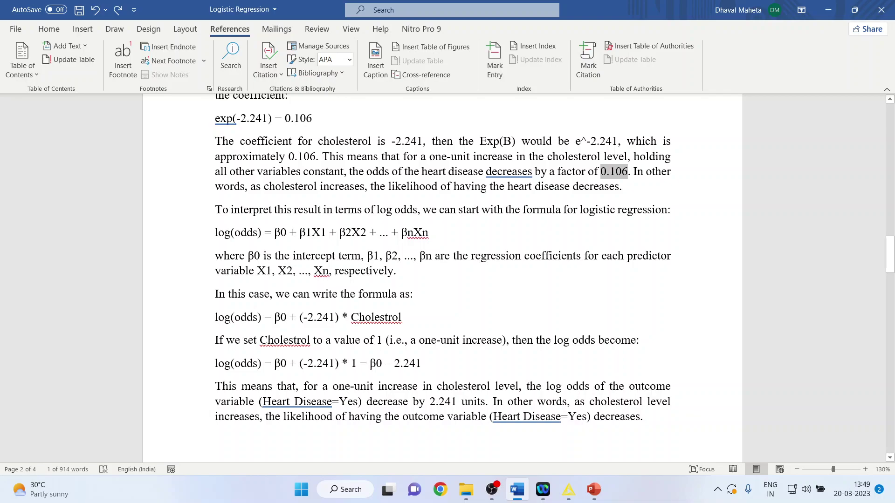
Examine the log-odds formula for a one-unit cholesterol increase and continue to the odds-ratio percentage-change formula.
scroll(443, 261, "down", 3)
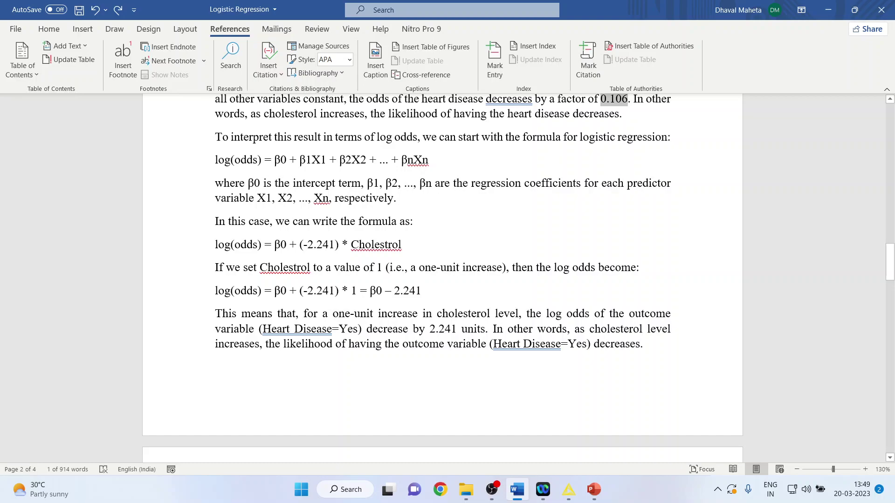
left_click_drag(299, 245, 343, 245)
scroll(342, 245, "up", 15)
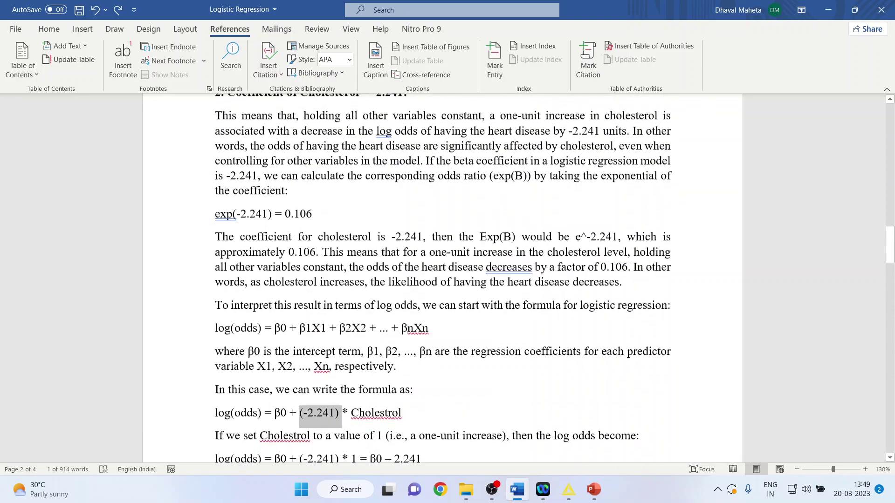
scroll(443, 279, "up", 20)
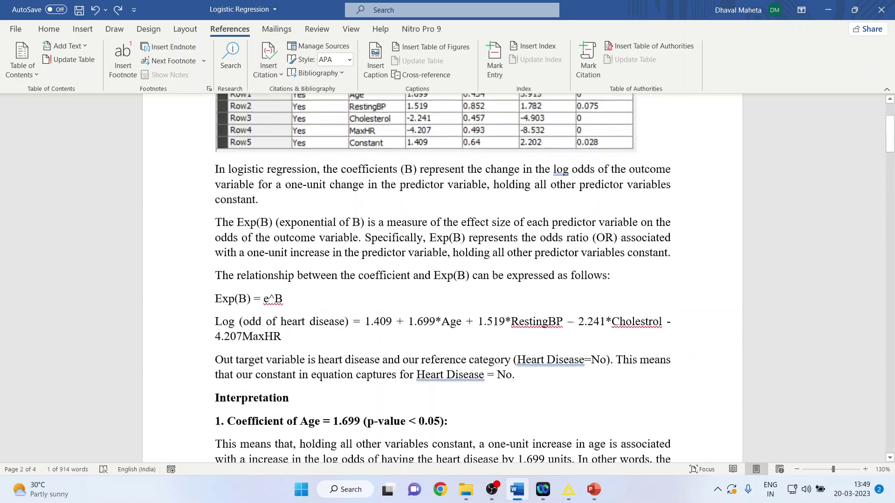
scroll(442, 280, "down", 20)
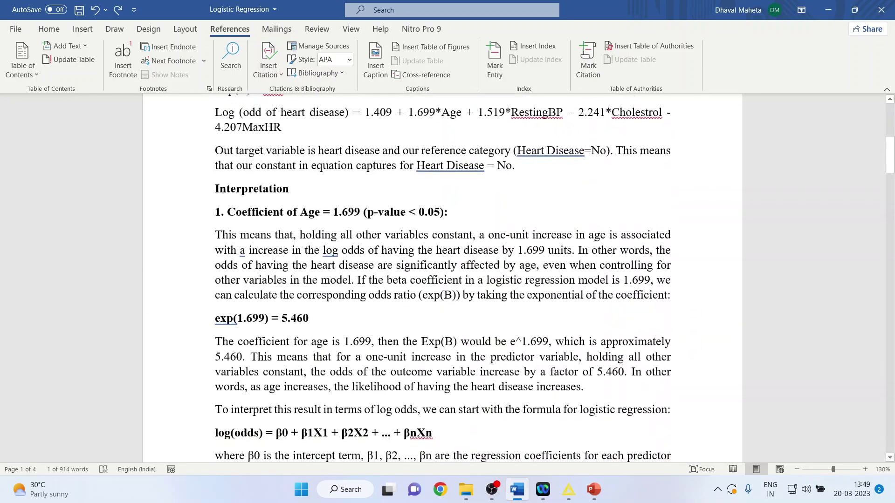
scroll(443, 280, "up", 3)
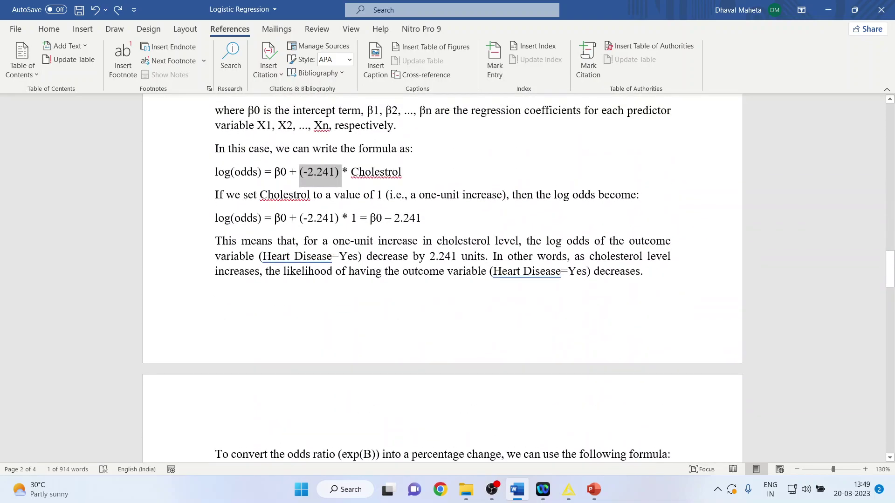
left_click_drag(216, 219, 360, 218)
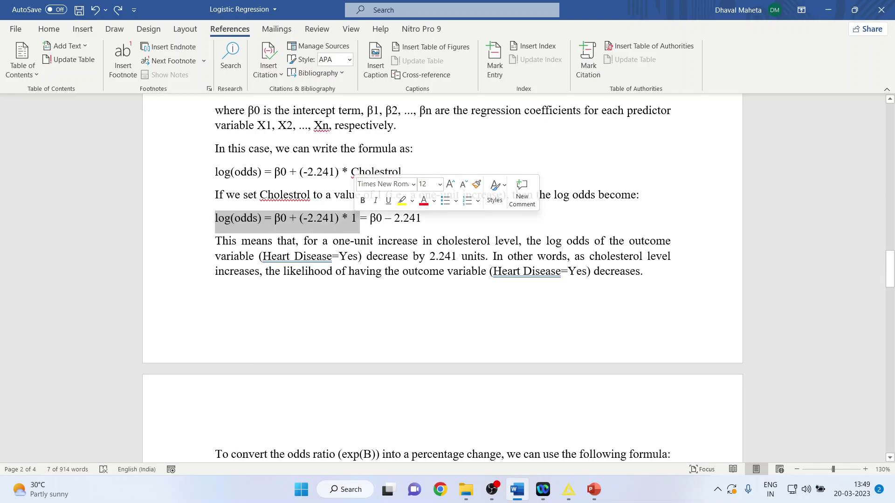
left_click(422, 219)
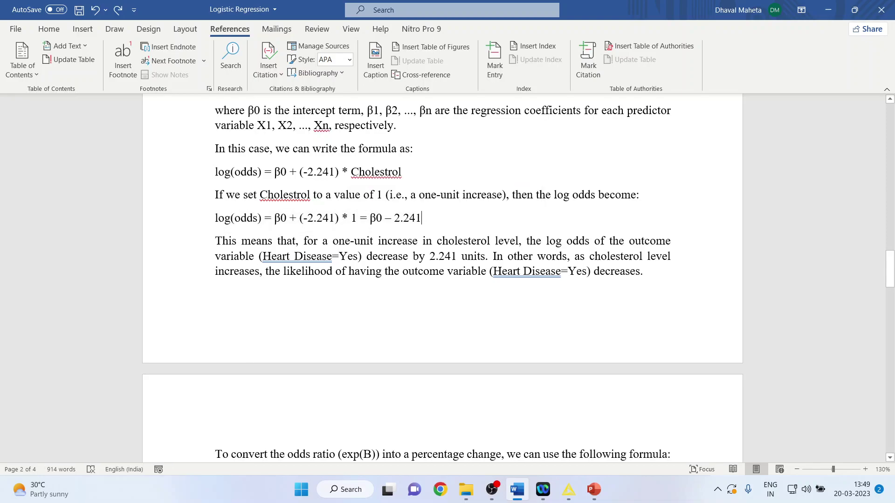
scroll(443, 278, "down", 1)
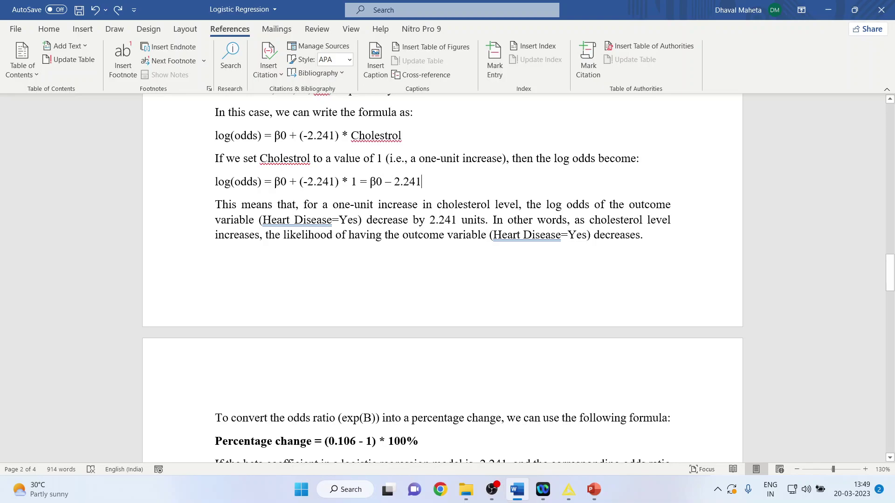
scroll(443, 277, "down", 3)
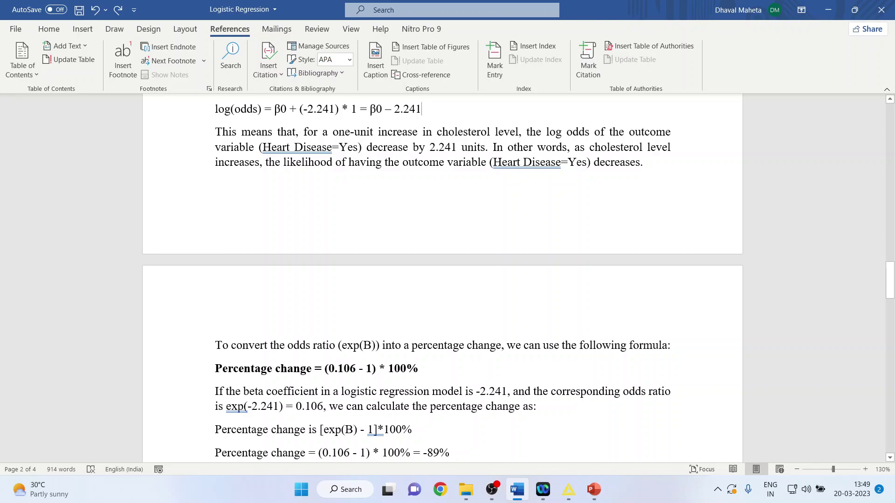
Delete the bold line "Percentage change = (0.106 - 1) * 100%" and review the exp(B) percentage-change calculation below it.
scroll(443, 278, "down", 4)
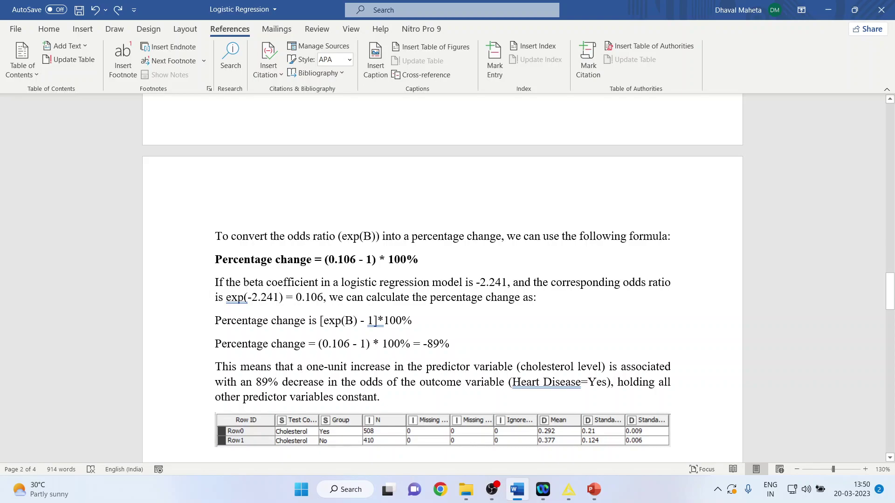
scroll(443, 277, "down", 4)
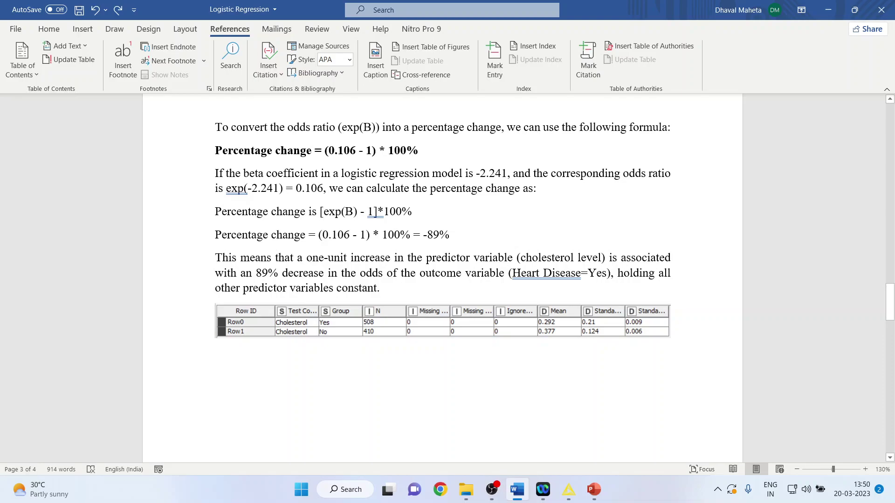
left_click_drag(215, 151, 422, 151)
key("Delete")
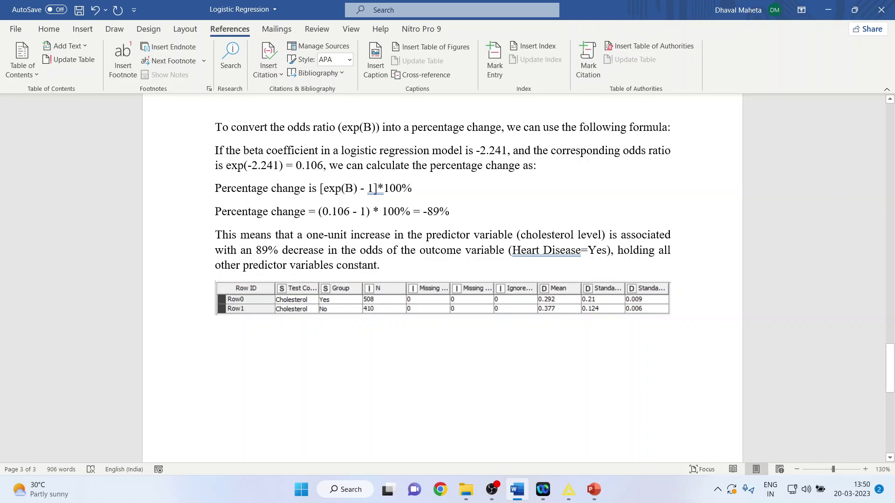
left_click_drag(226, 166, 360, 189)
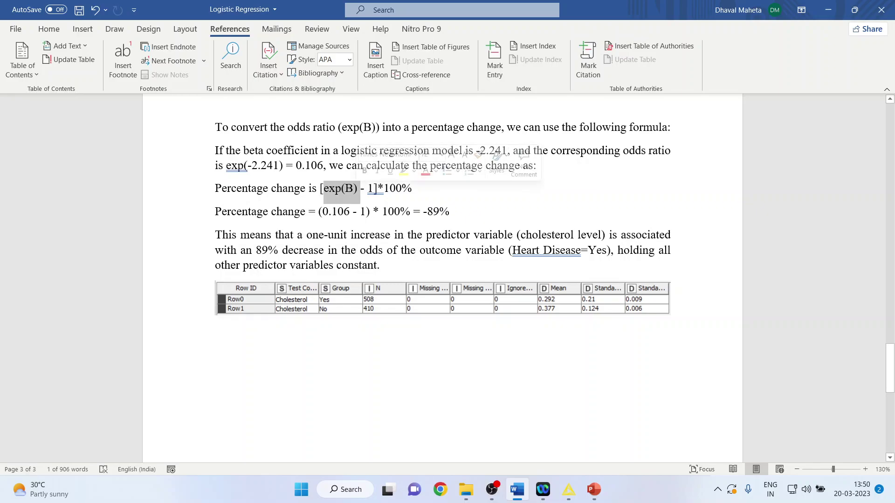
left_click_drag(423, 211, 450, 211)
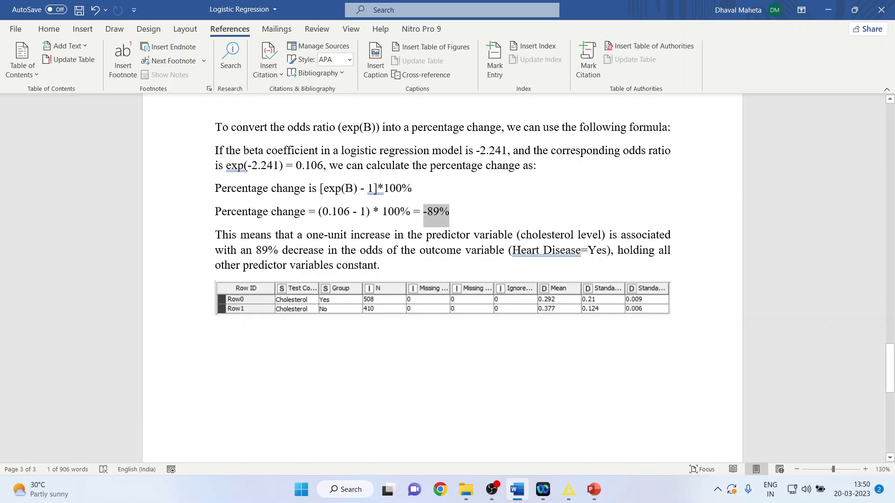
Switch to KNIME, closing the open Descriptive Statistics table for Age.
mouse_move(569, 489)
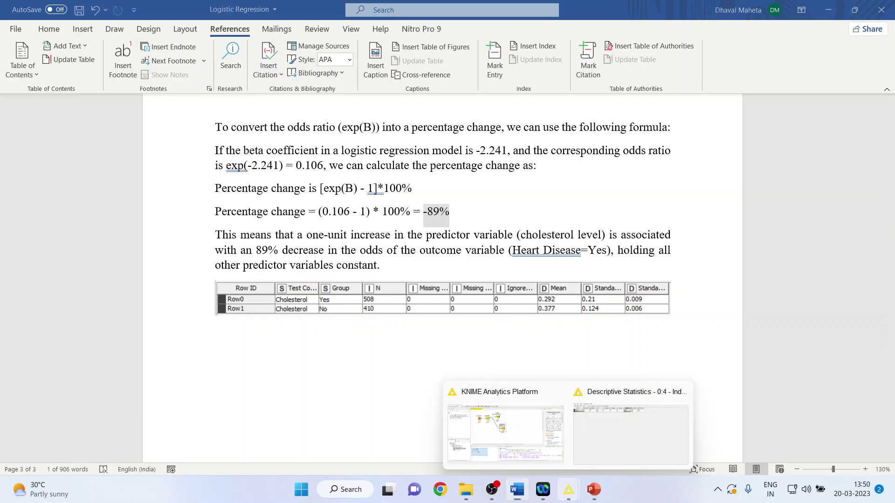
left_click(643, 420)
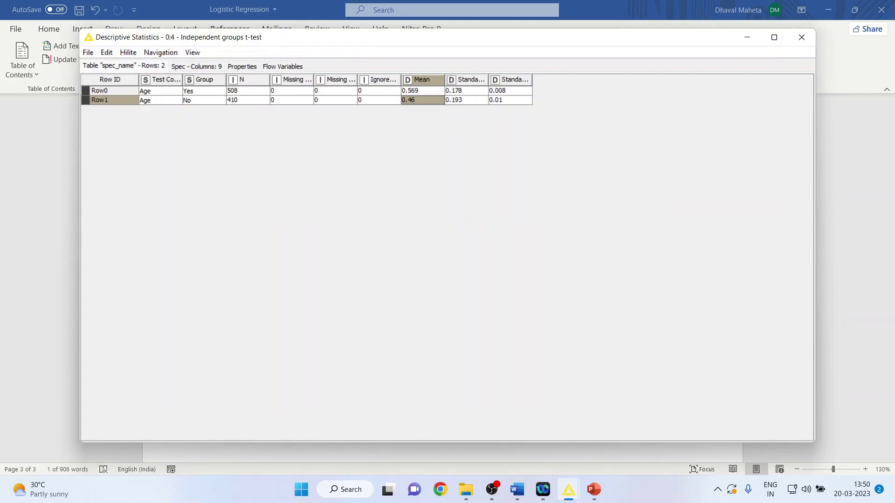
left_click(802, 37)
left_click(569, 489)
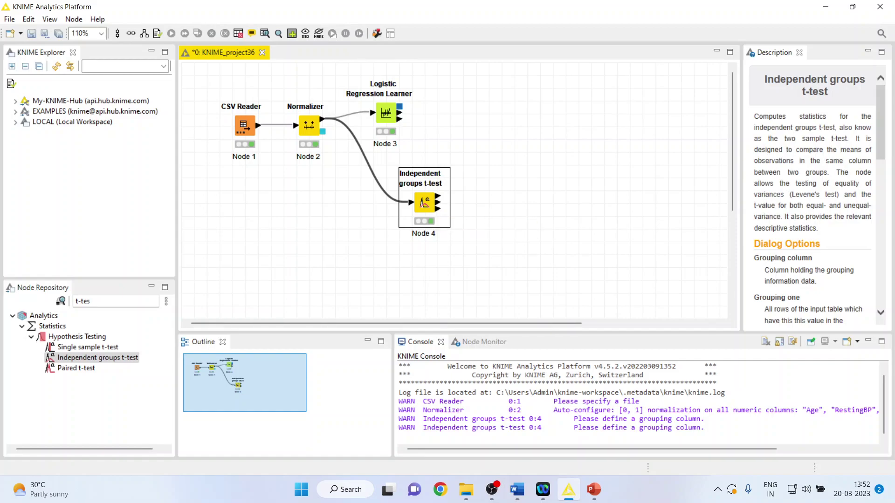
Replace Age with Cholesterol as the test column of the Independent groups t-test node, accept the reset and execute the node.
right_click(423, 203)
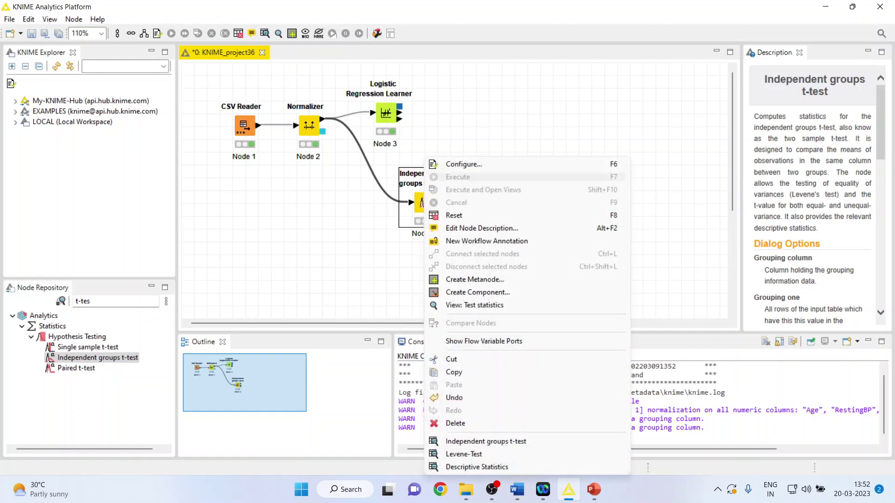
left_click(447, 164)
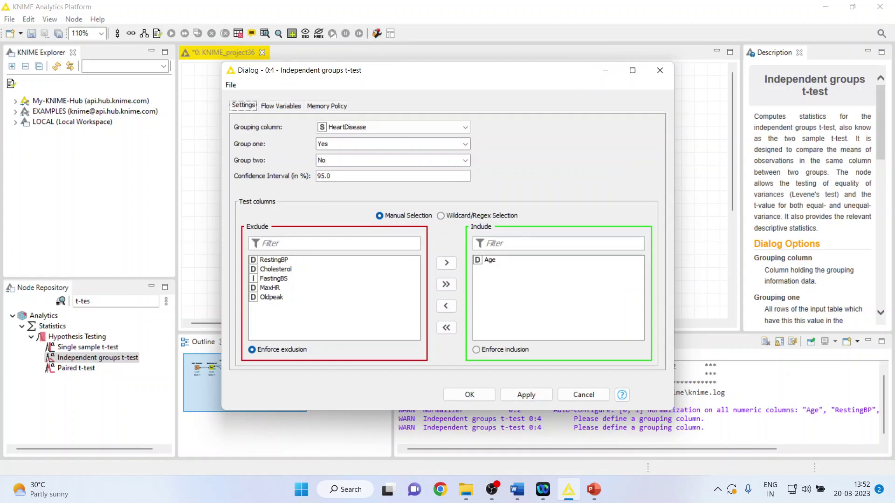
left_click(490, 260)
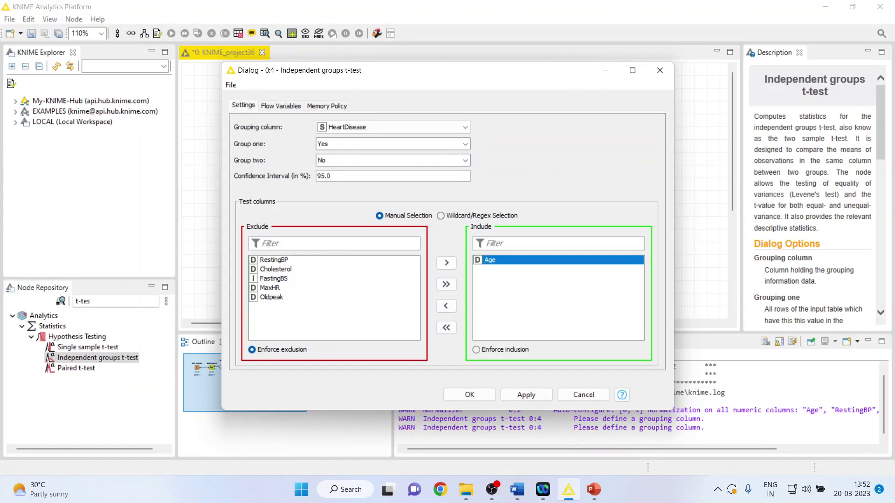
left_click(445, 306)
left_click(275, 279)
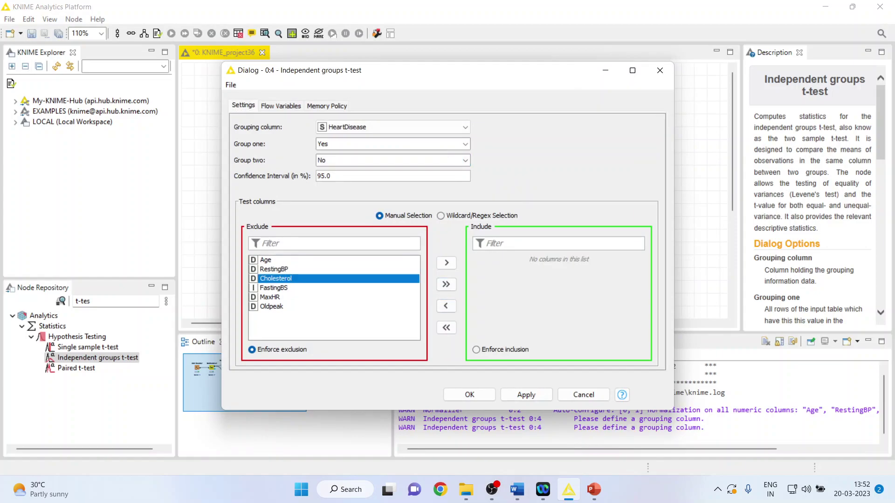
left_click(446, 263)
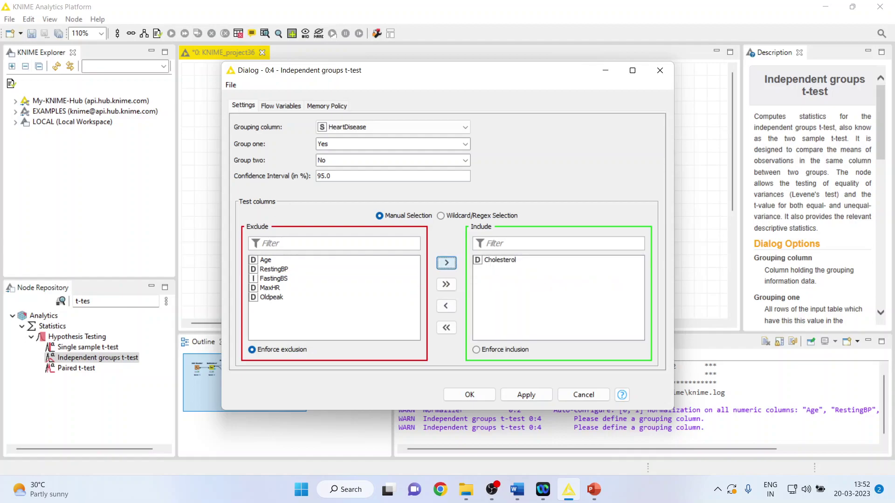
left_click(470, 395)
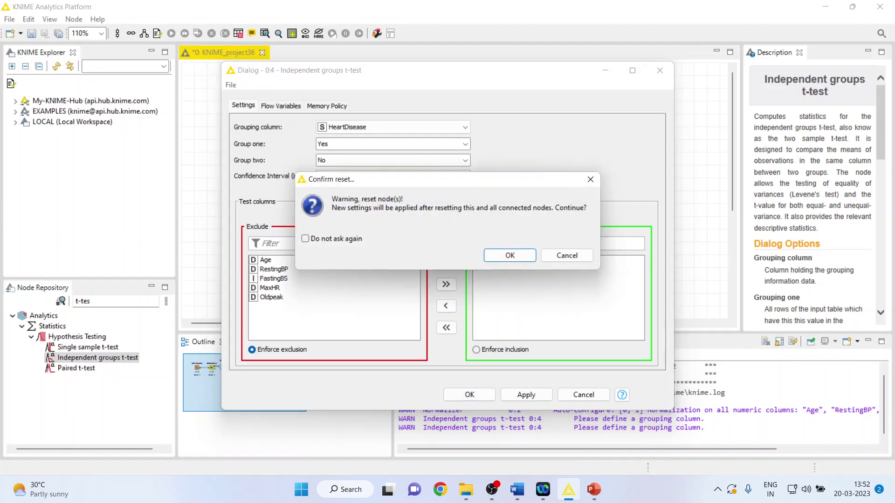
left_click(509, 255)
right_click(424, 203)
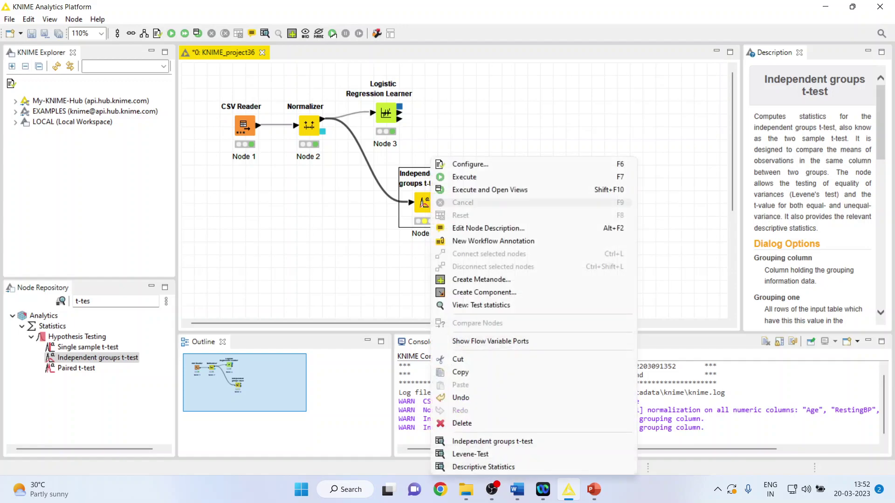
left_click(464, 177)
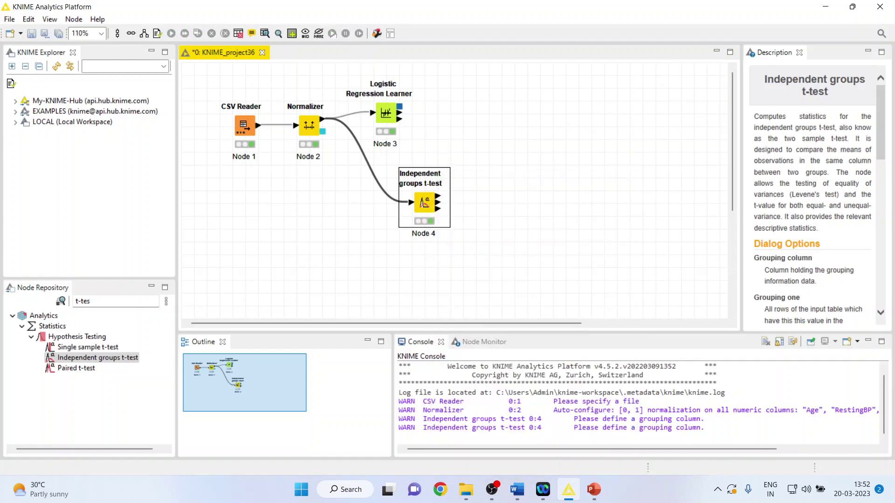
Open the Independent groups t-test results, widen the p-value (2-tailed) column to read Cholesterol's significance, and close the table.
right_click(422, 206)
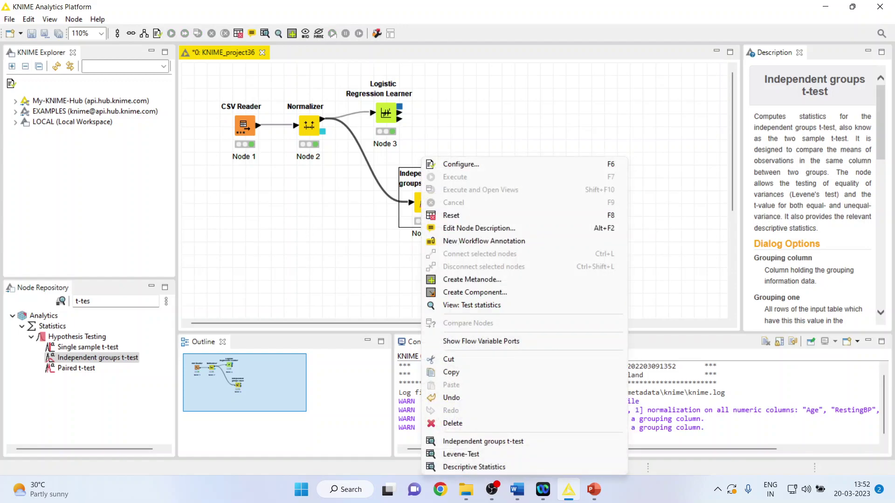
left_click(482, 442)
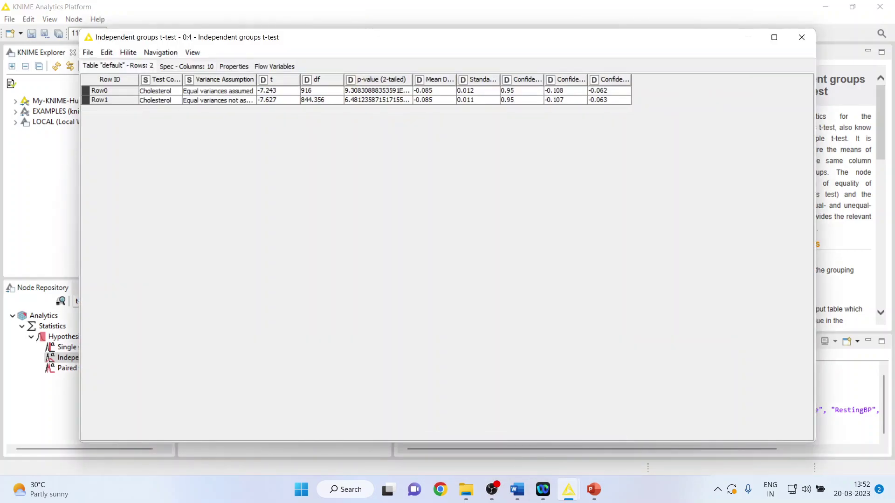
left_click_drag(412, 80, 466, 80)
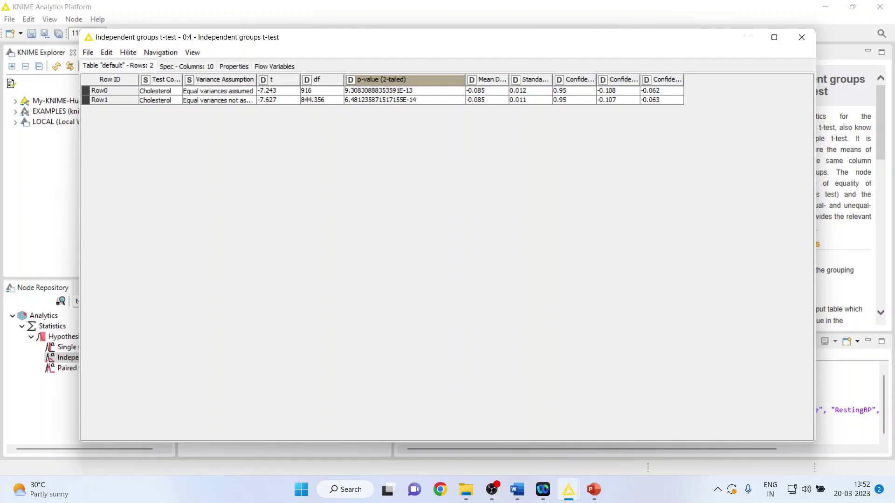
left_click(801, 37)
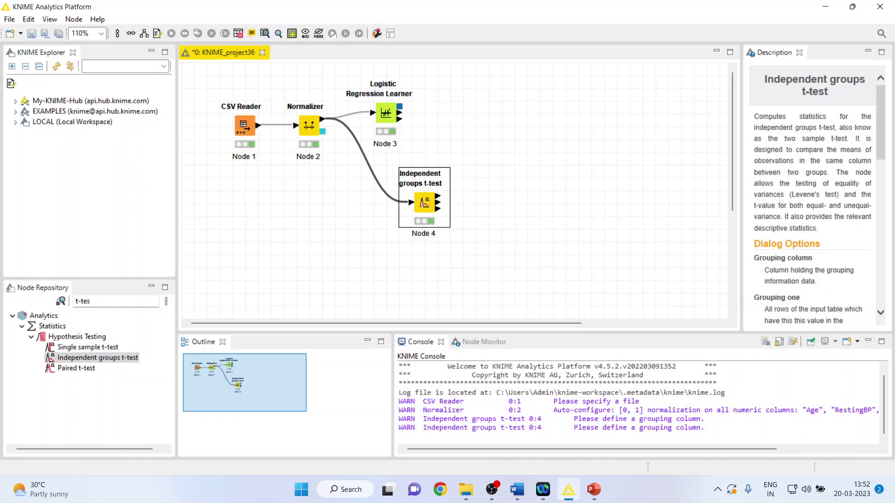
Open the t-test node's Descriptive Statistics, compare the mean Cholesterol of the Yes and No groups, and minimize the table.
right_click(427, 203)
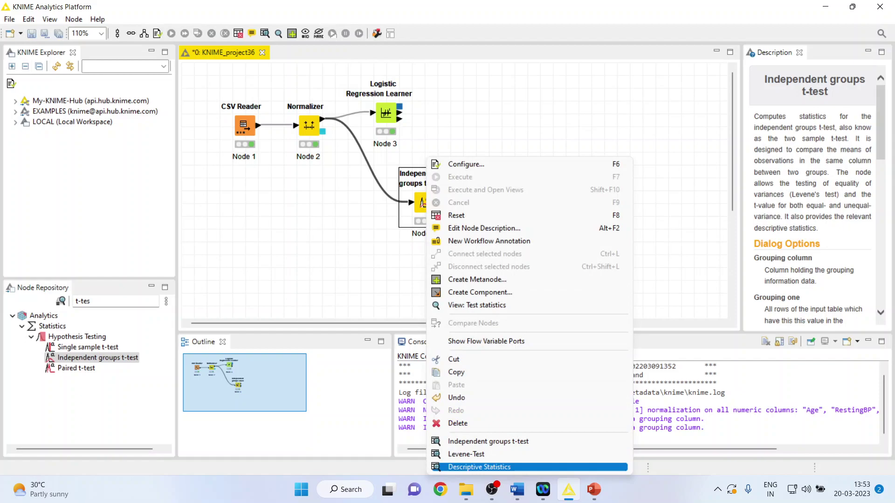
left_click(479, 467)
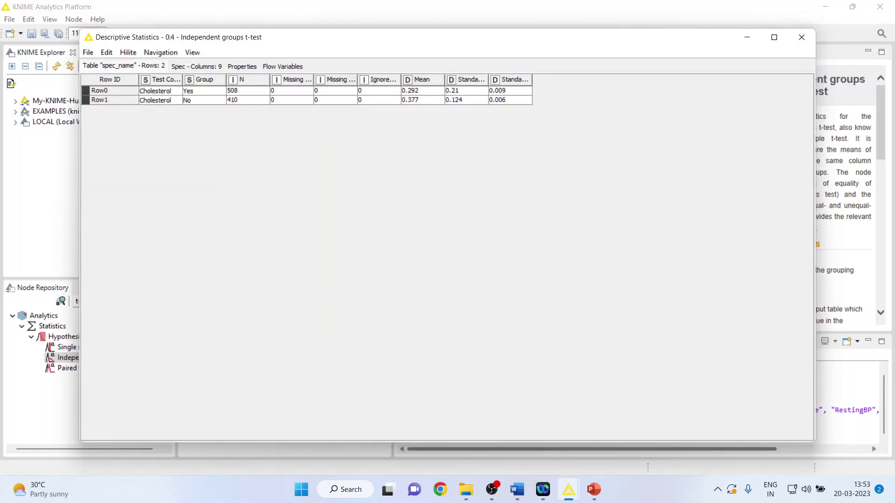
left_click(204, 90)
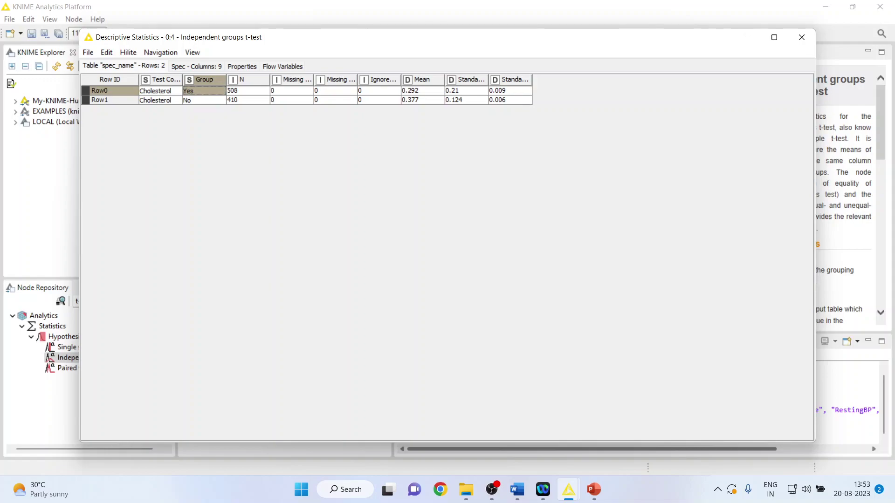
left_click(423, 91)
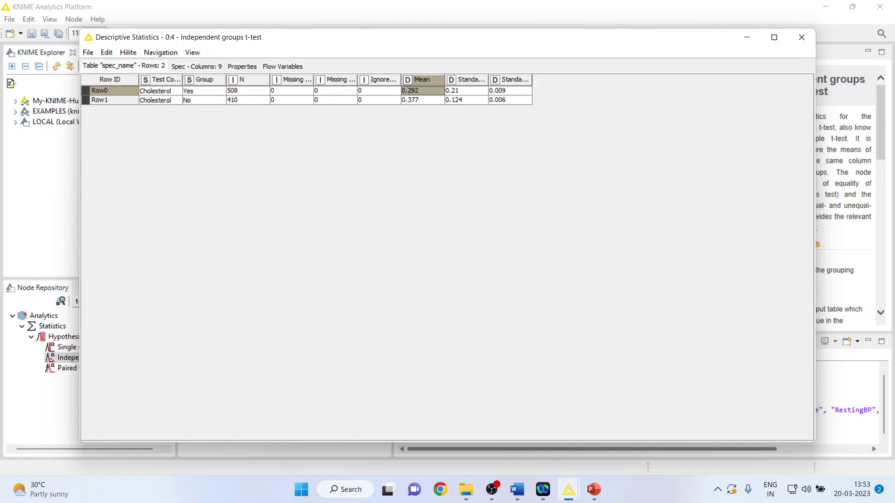
left_click(204, 101)
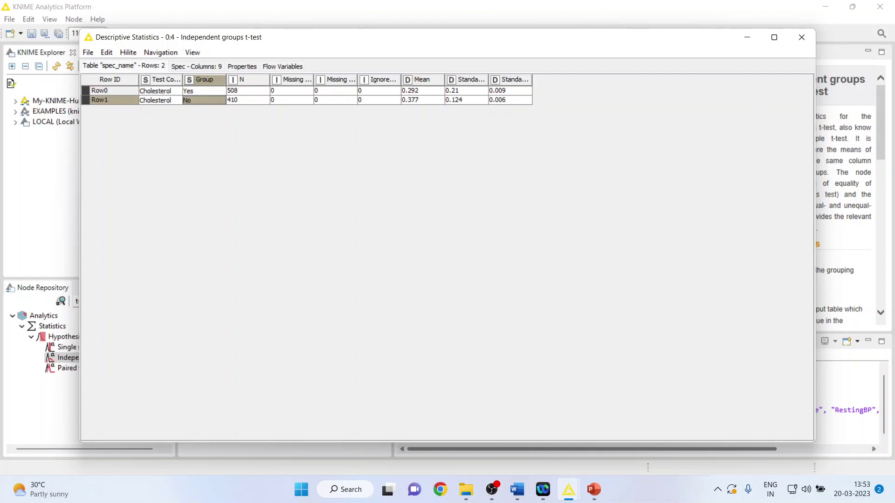
left_click(423, 100)
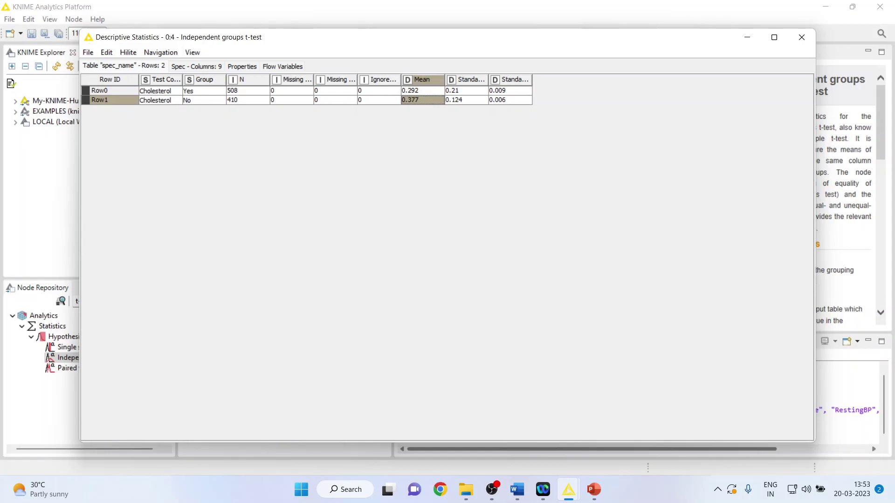
left_click(747, 38)
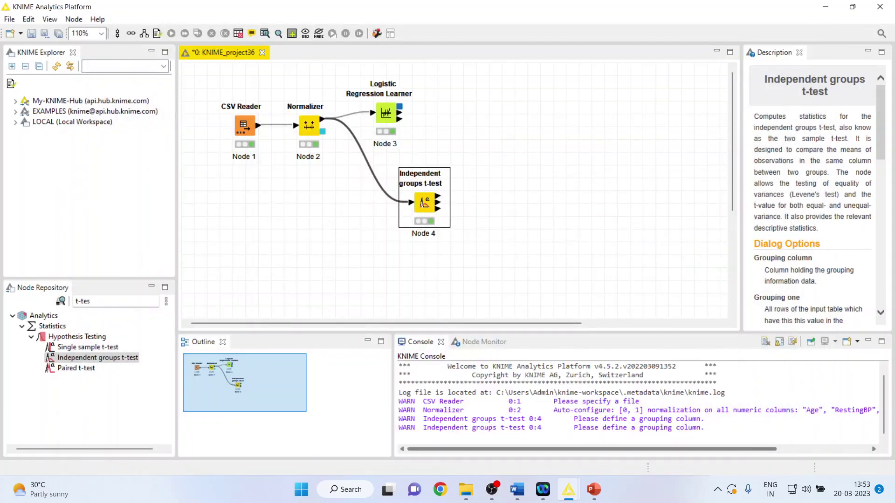
Switch to the Logistic Regression document in Word and review how a one-unit cholesterol increase changes the odds of heart disease.
left_click(517, 490)
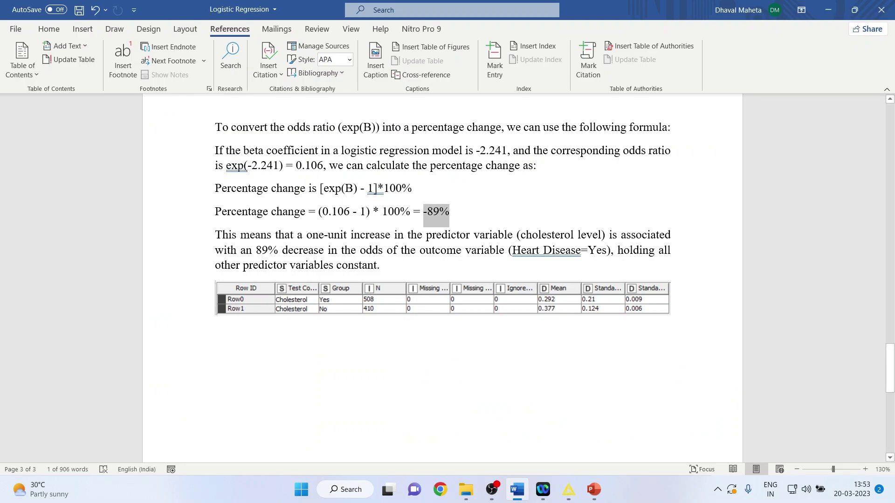
left_click_drag(306, 235, 608, 235)
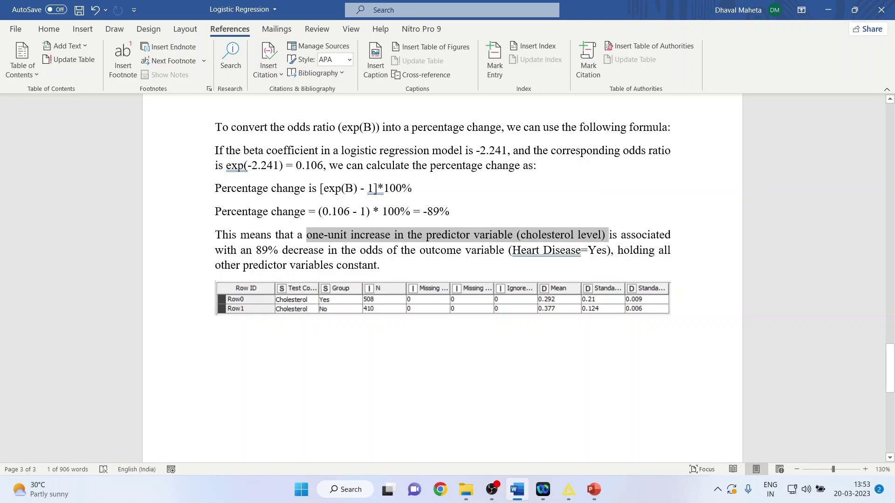
left_click_drag(256, 250, 382, 265)
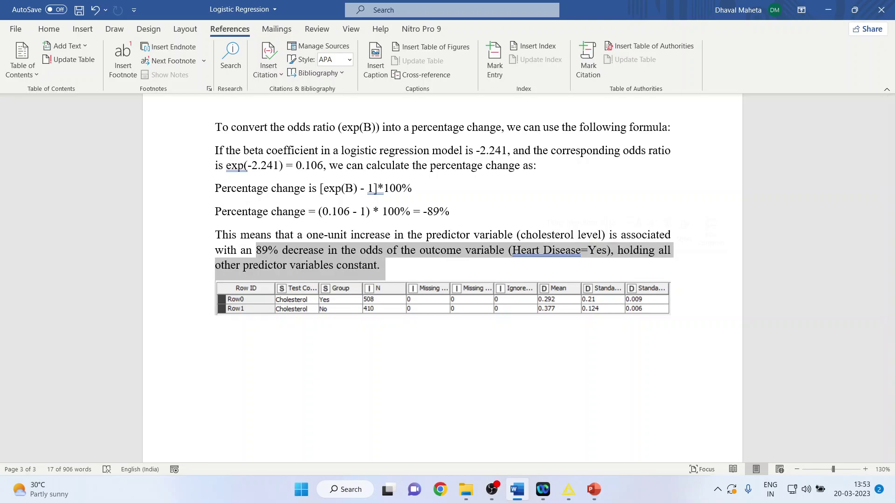
Switch to the You tube template presentation in PowerPoint.
left_click(594, 490)
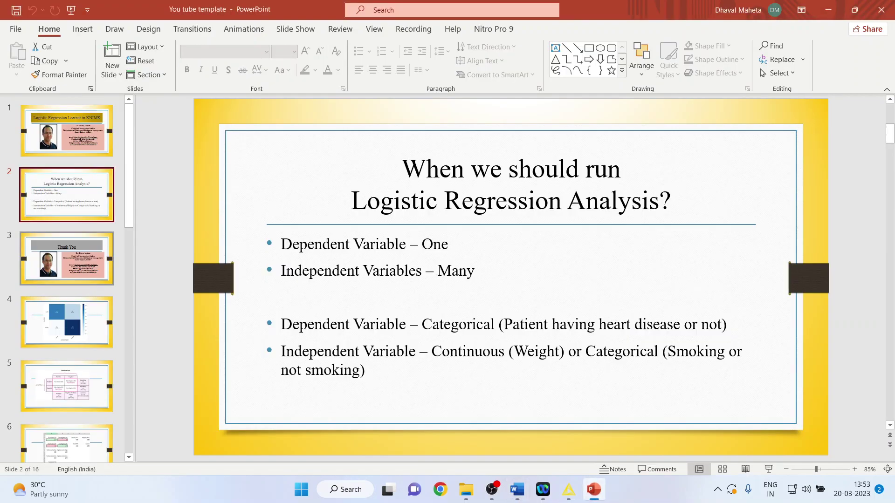